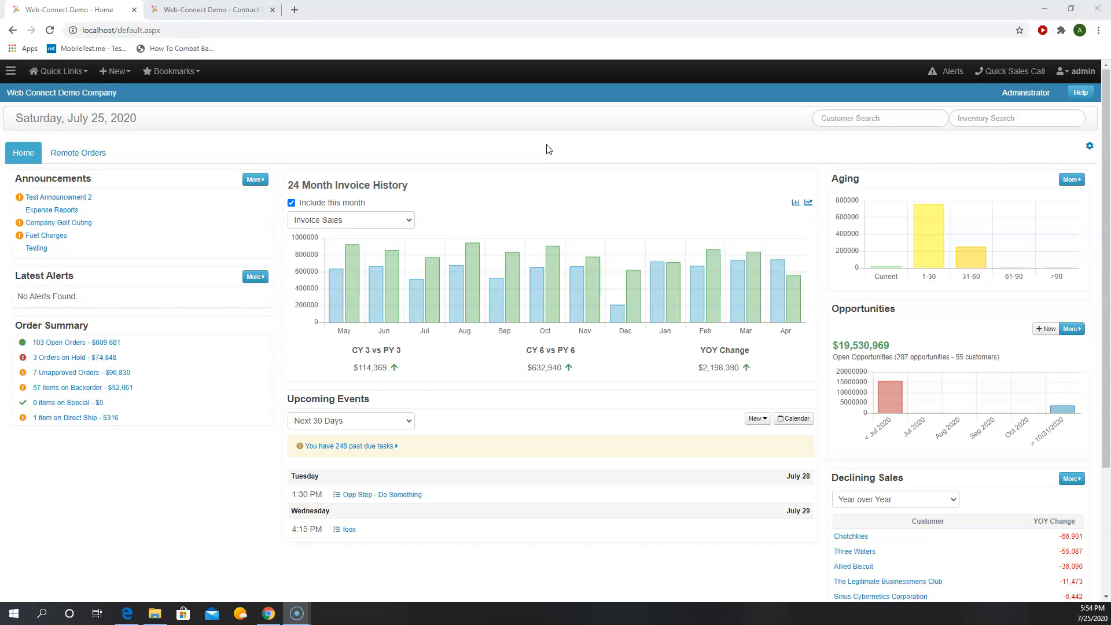
click(544, 147)
click(543, 149)
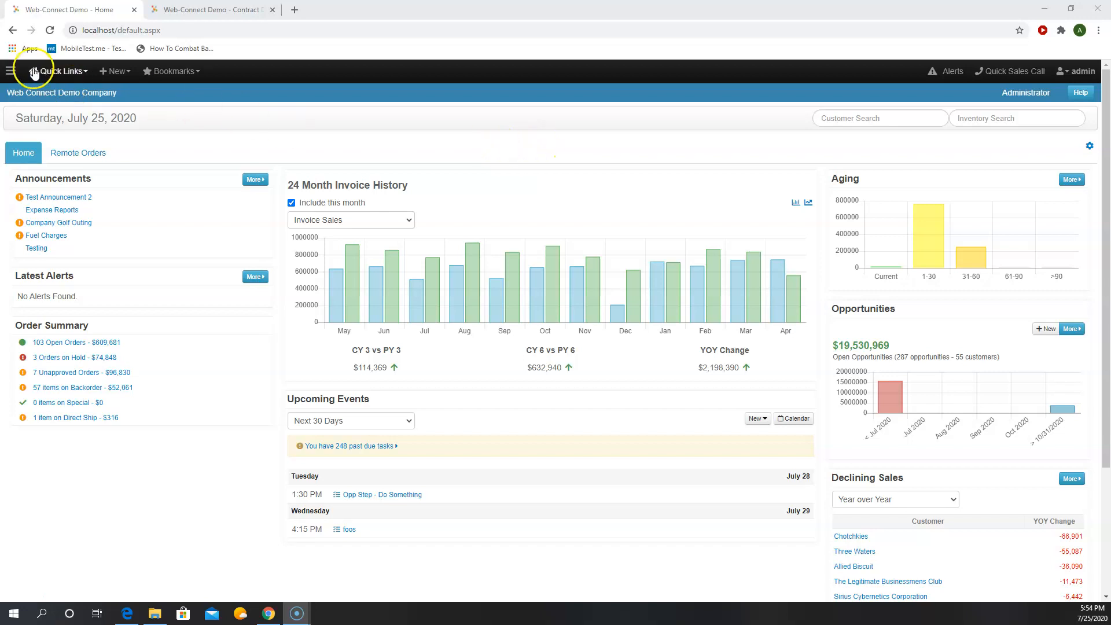
Open the task listing, inspect the details of call task 1224, and return to the listing
click(68, 72)
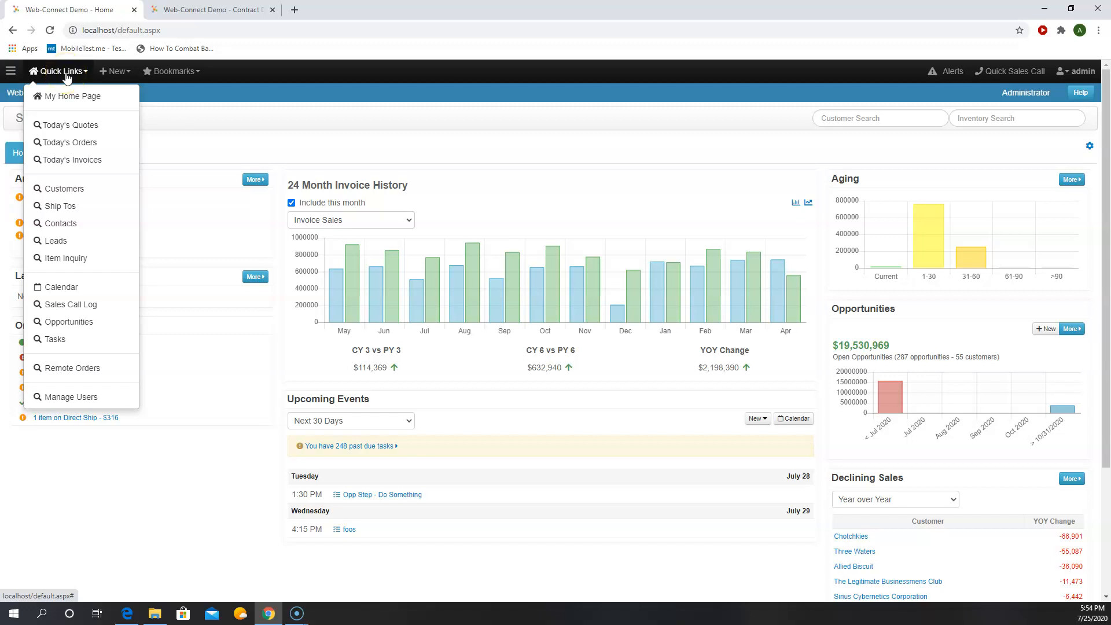
click(78, 342)
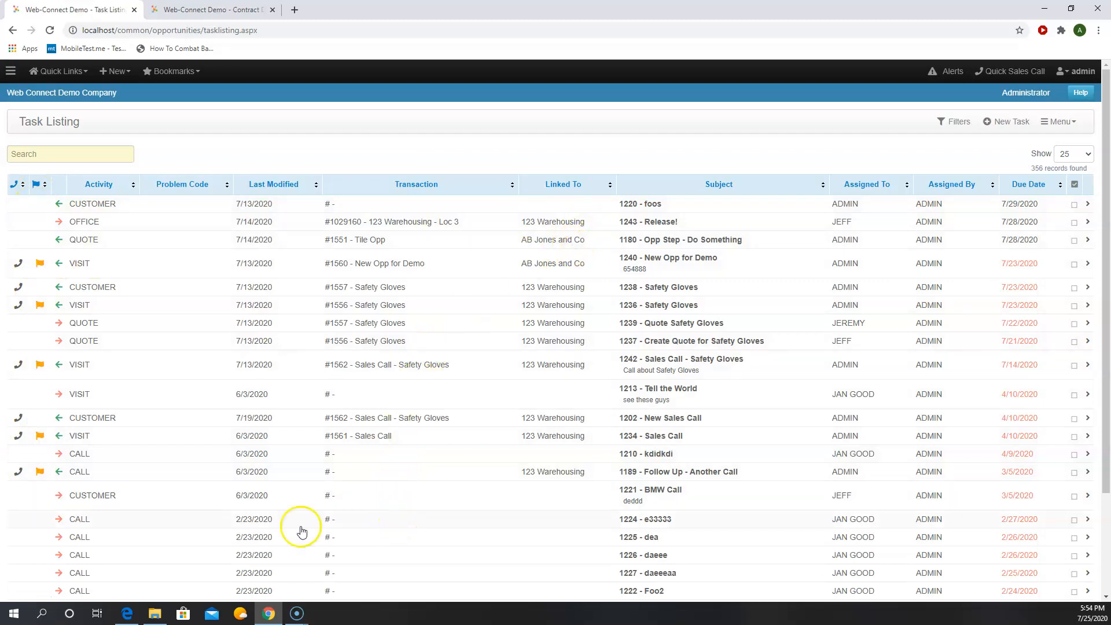
click(452, 525)
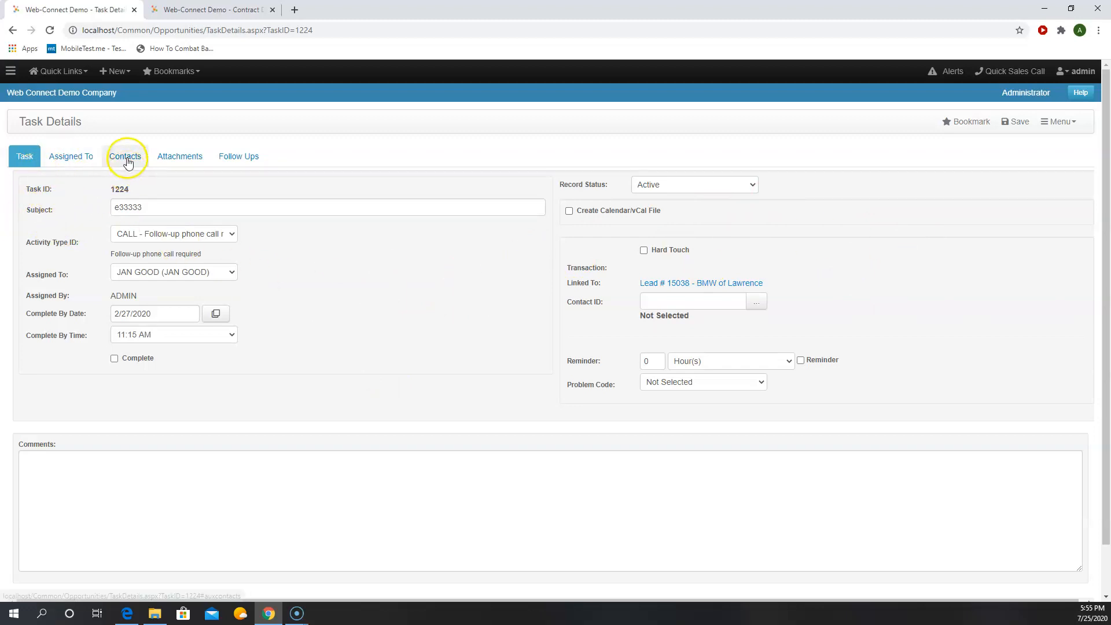
click(185, 166)
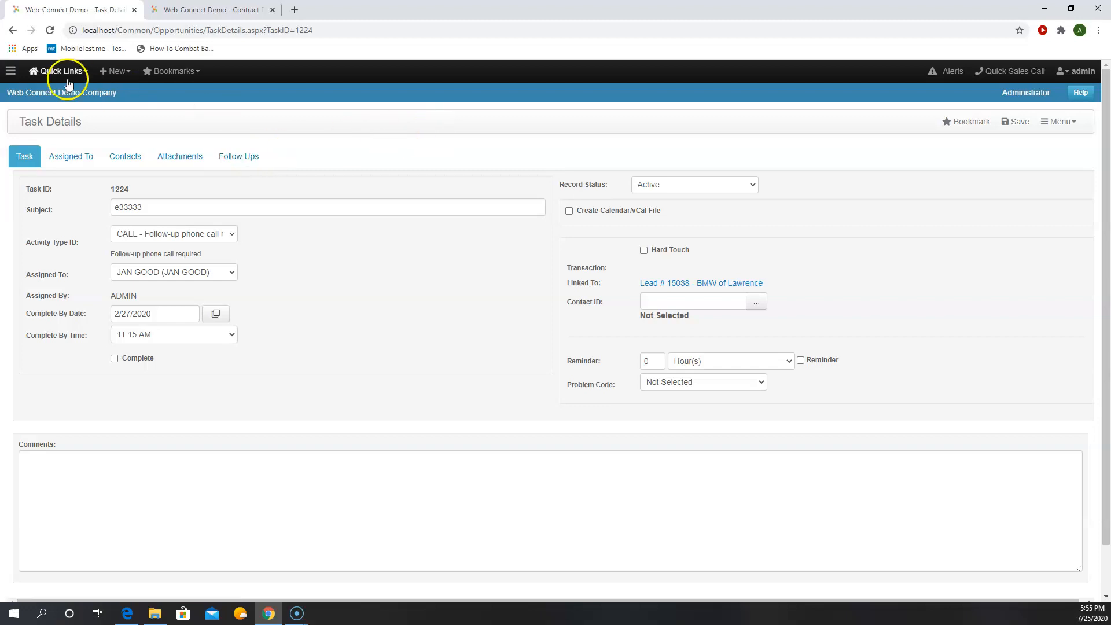
click(16, 36)
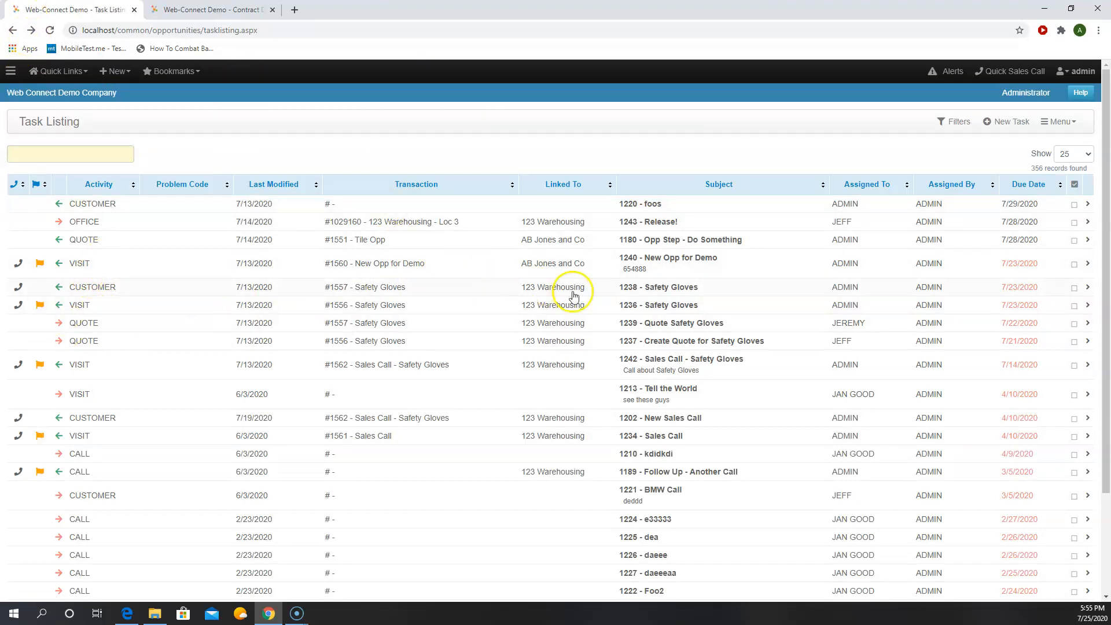
Open sales call 1238, Safety Gloves, and review its customer contacts, ship-tos, attachments and follow-ups
click(432, 289)
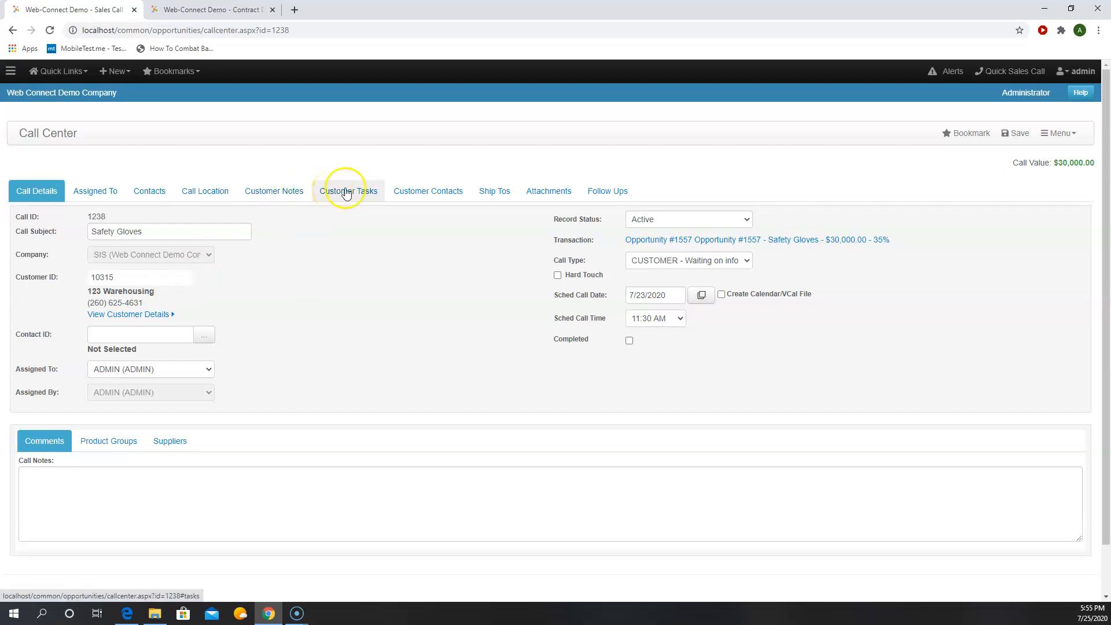
click(420, 189)
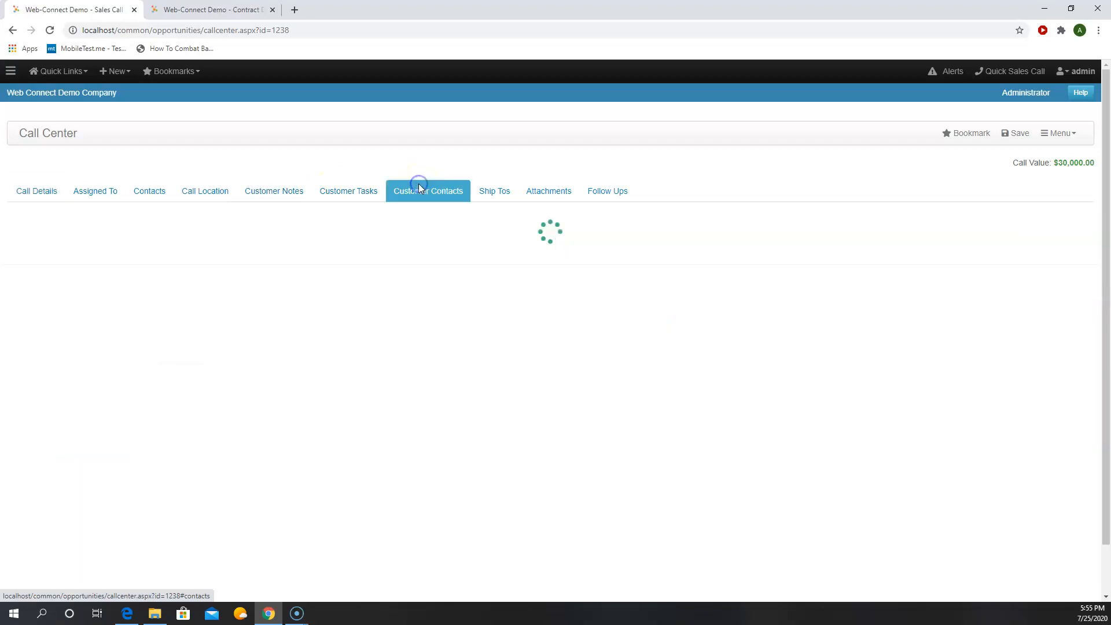
scroll(451, 450, down, 3)
scroll(451, 450, up, 3)
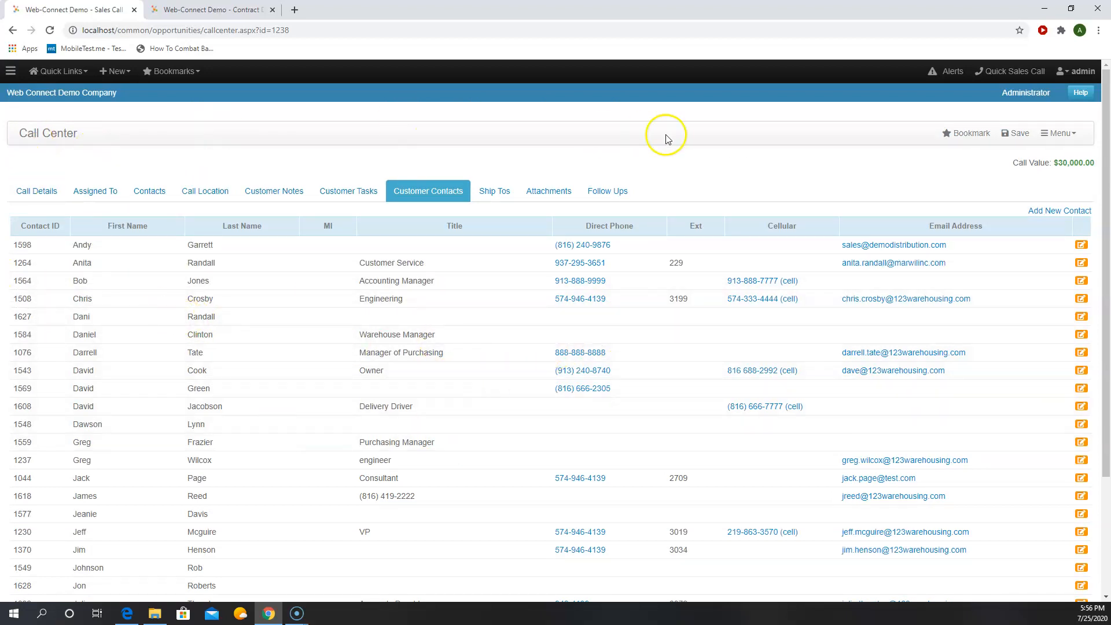
click(506, 192)
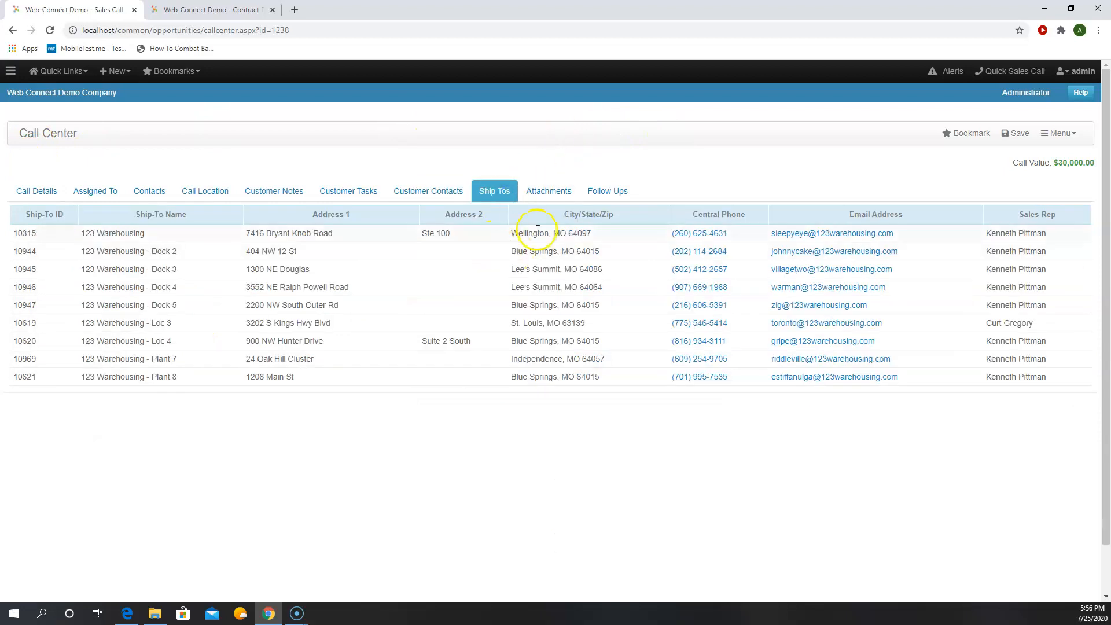
click(550, 191)
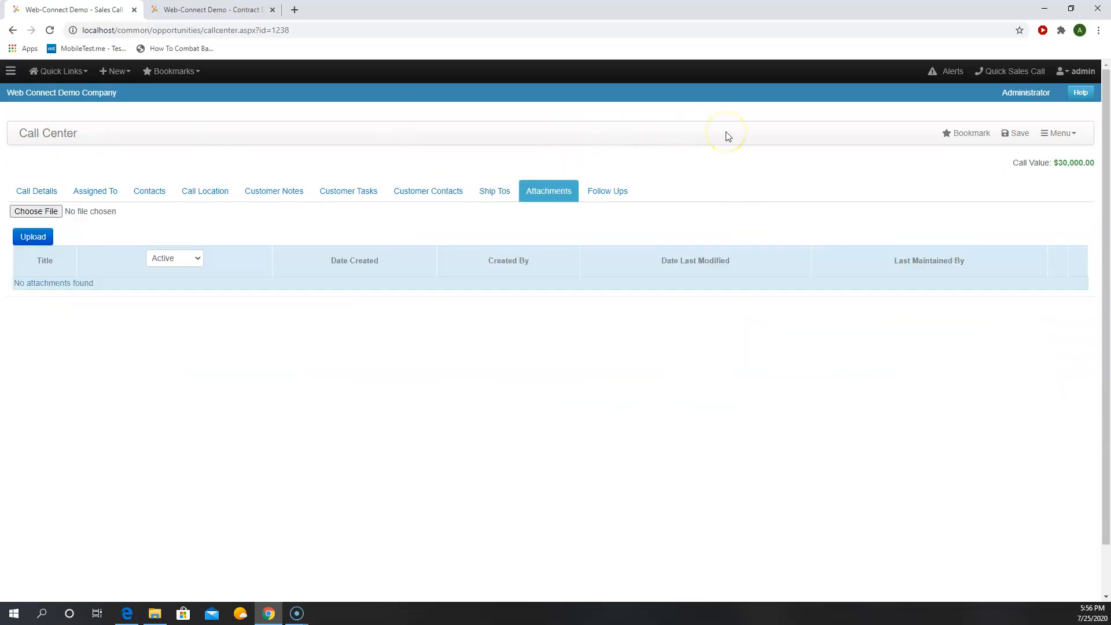
click(609, 188)
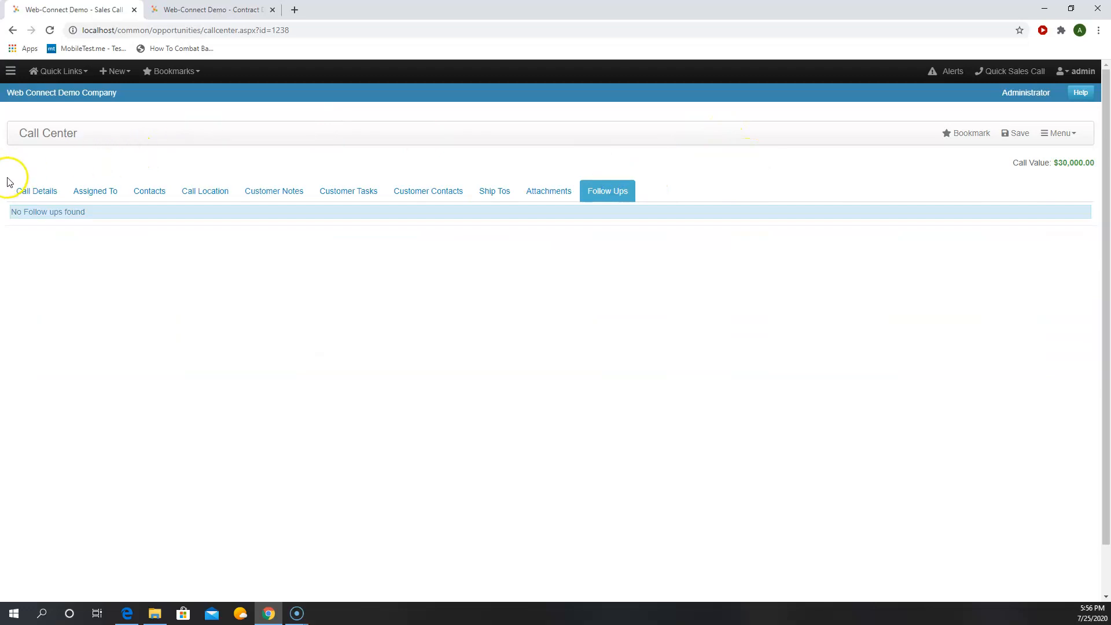
click(36, 192)
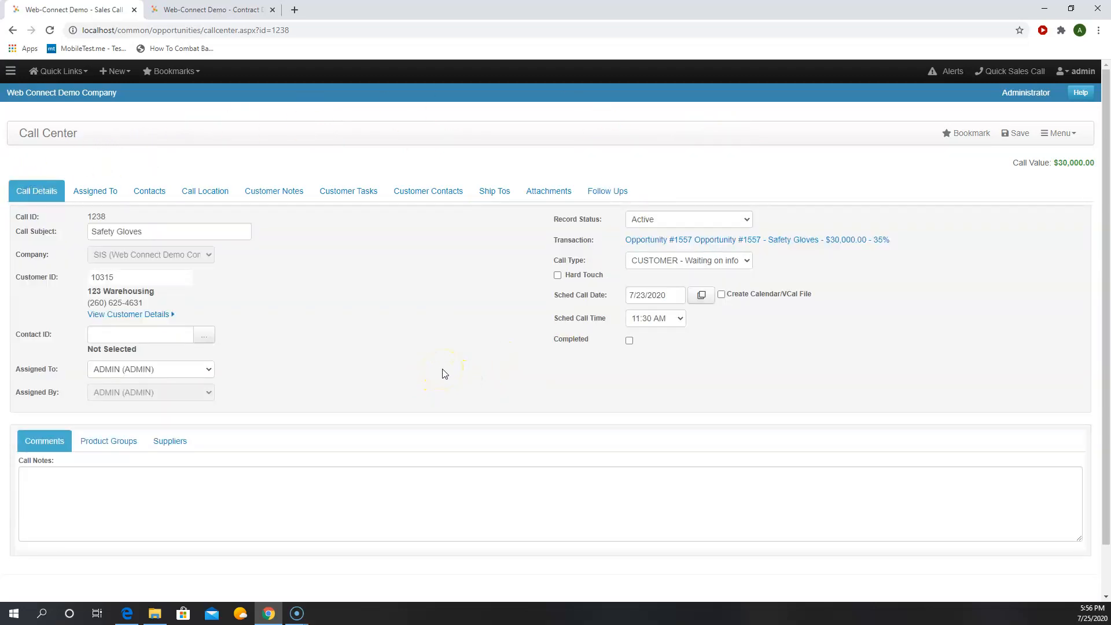
Review the product groups, suppliers and comments recorded on the Safety Gloves sales call
click(110, 445)
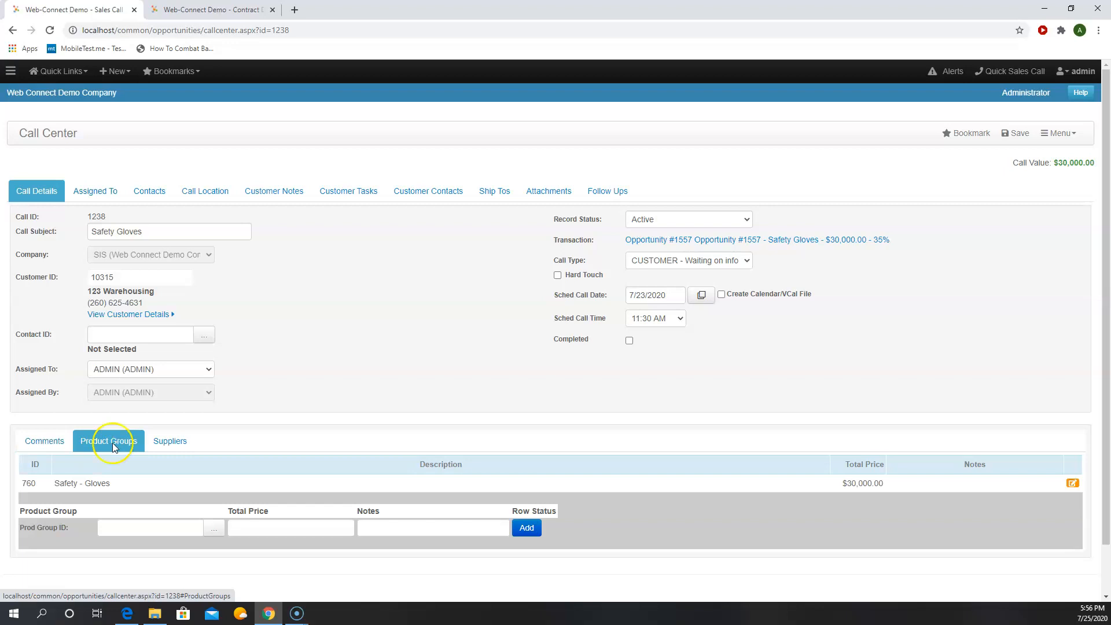
click(168, 444)
click(139, 444)
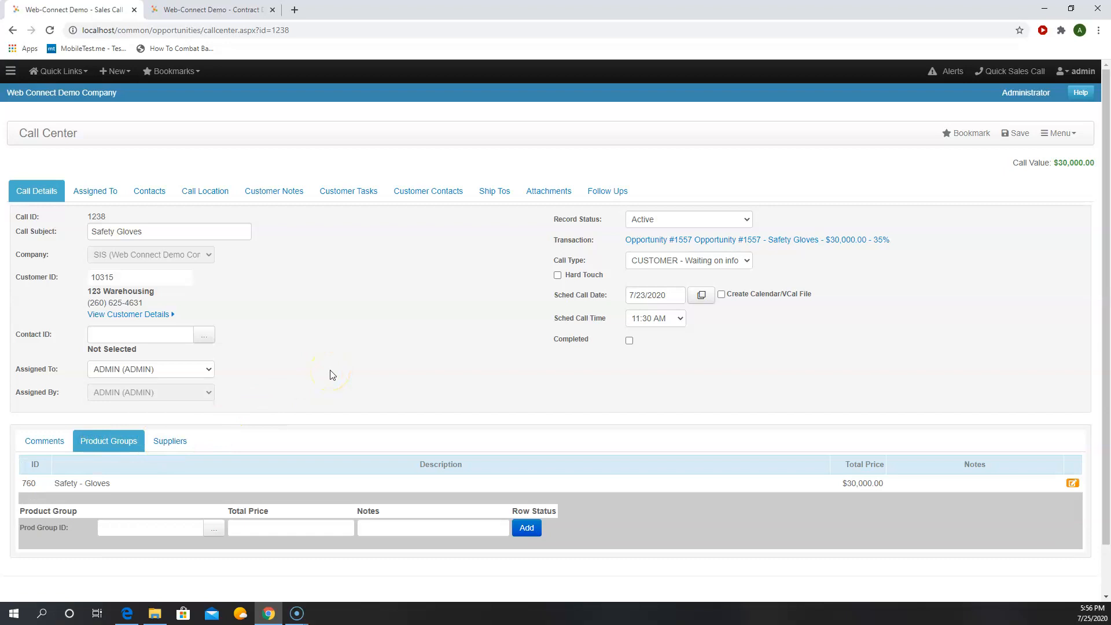
click(171, 443)
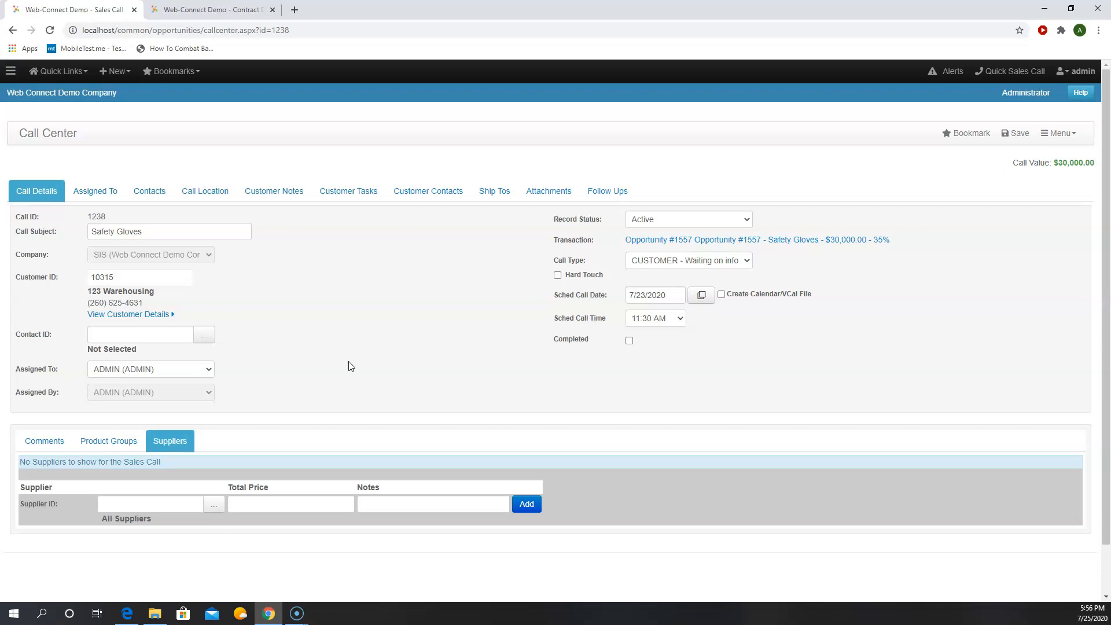
click(367, 331)
click(386, 339)
click(28, 445)
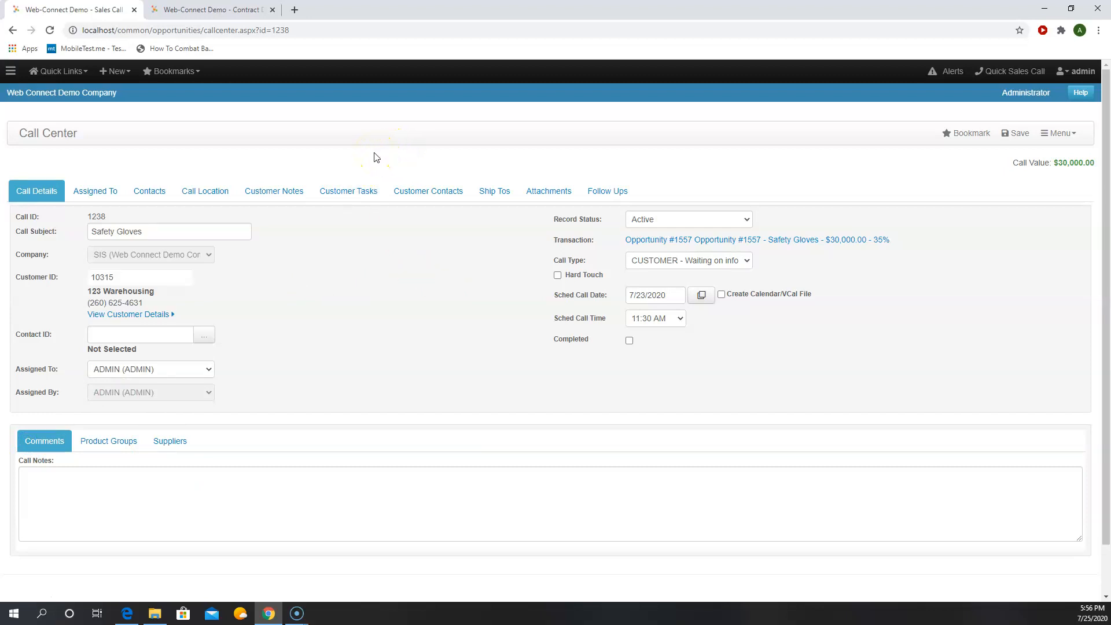
Start a new sales call with the subject "Test Sales Call" and the call type "VISIT - Follow Up Visit With Customer"
click(119, 72)
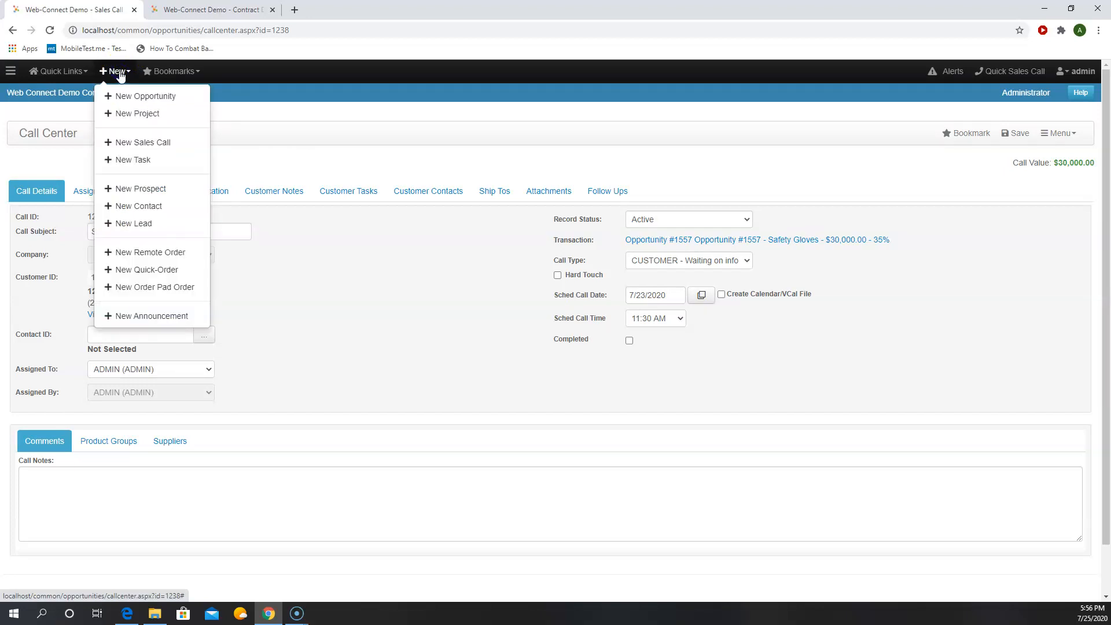
click(127, 146)
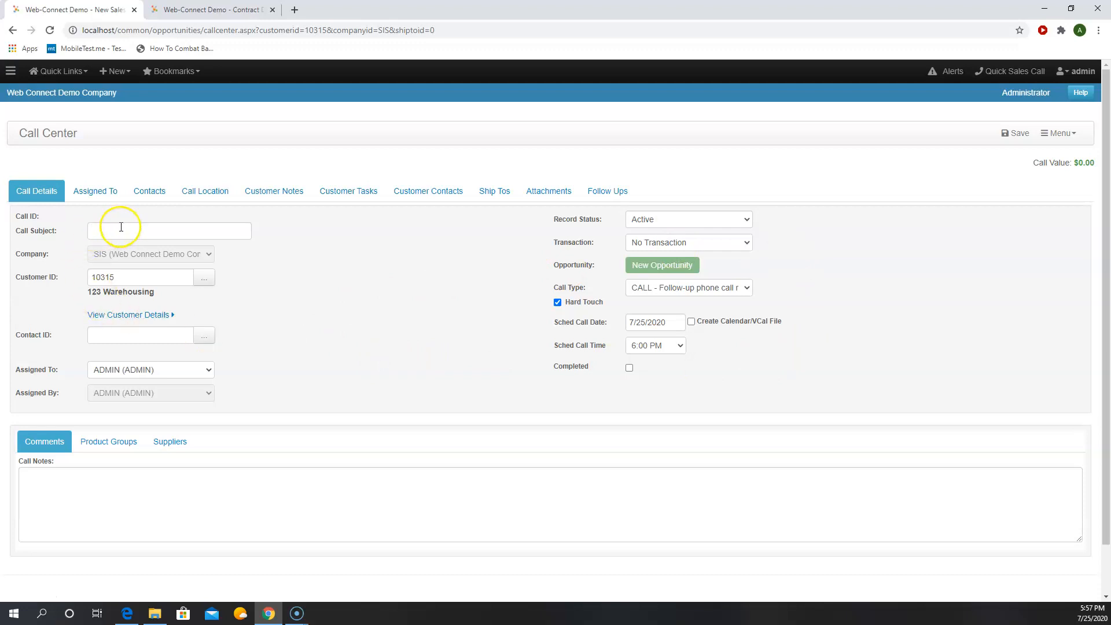
click(168, 232)
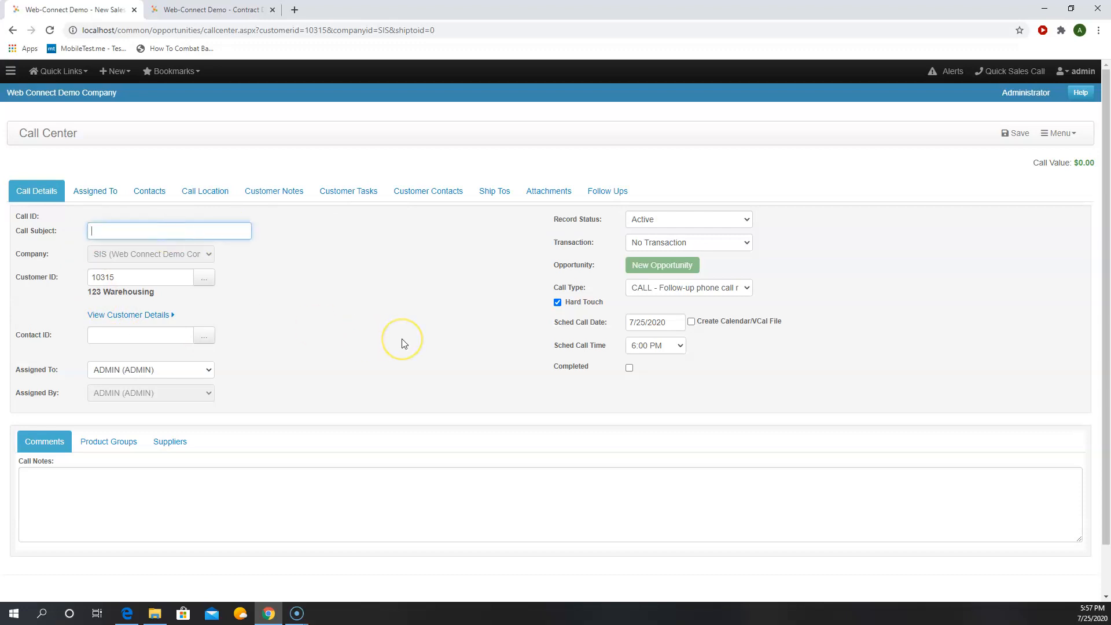
text(Test Sales Call)
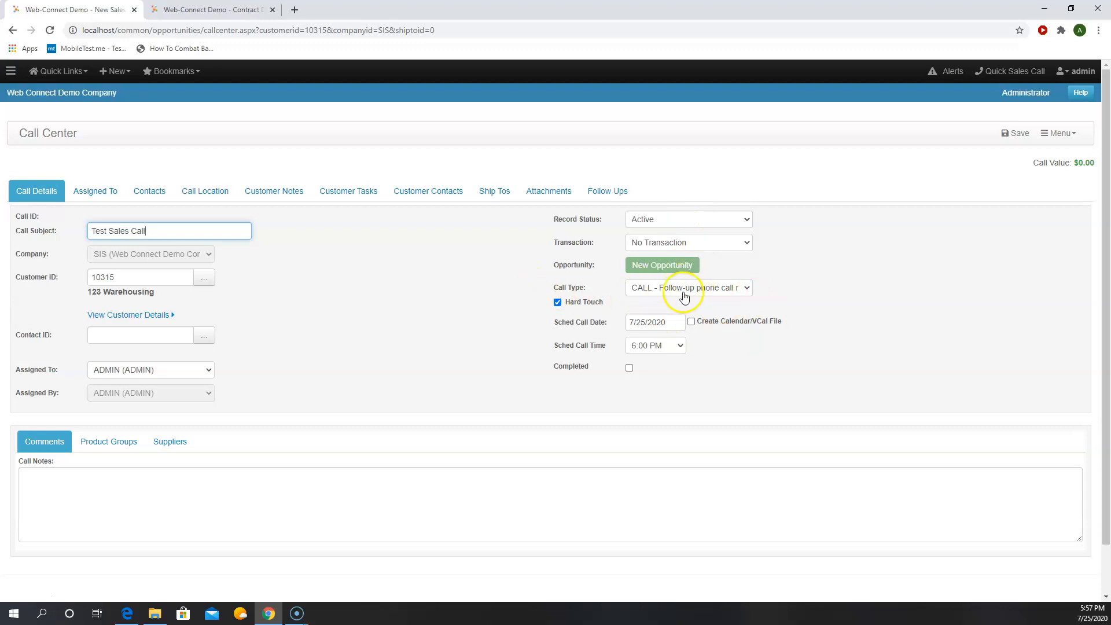
click(664, 289)
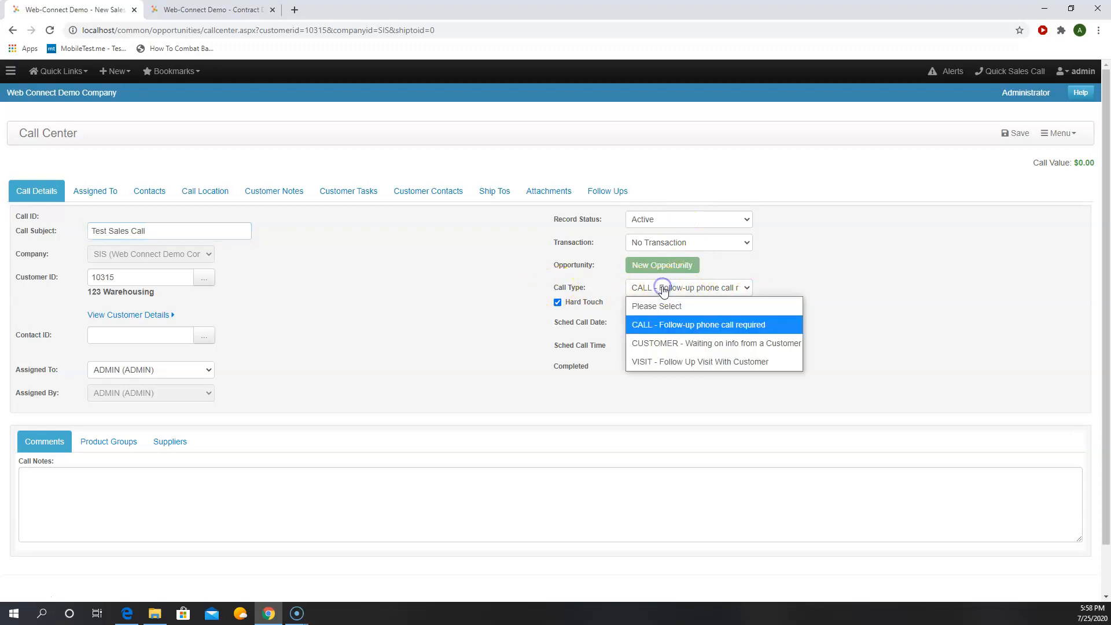
click(674, 358)
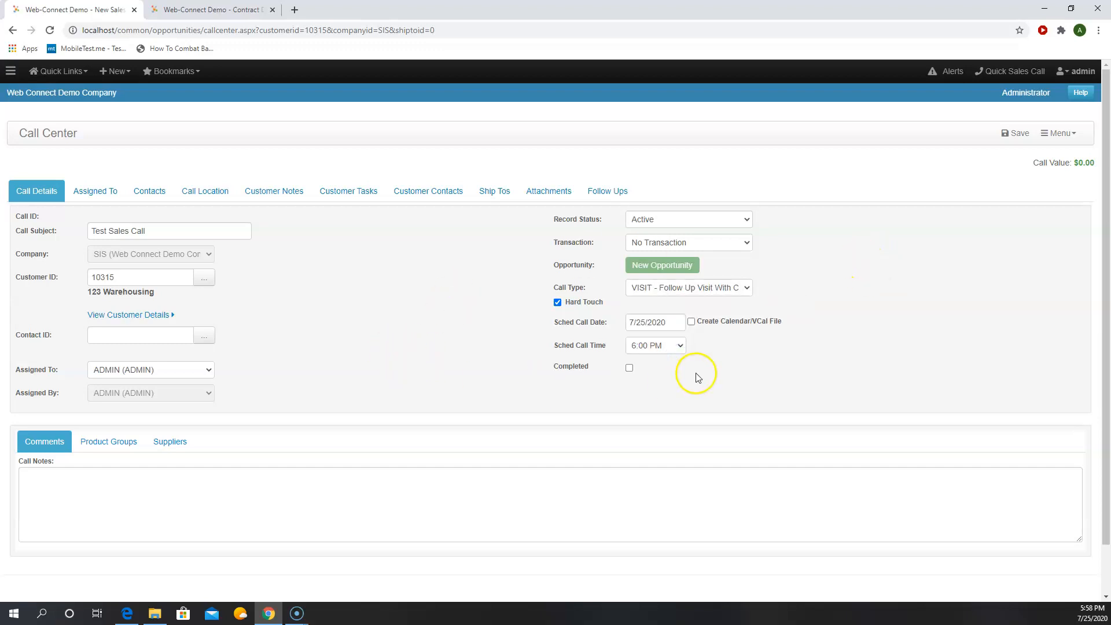
Schedule the sales call for 07/28/2020 at 3:00 PM and save it
click(669, 331)
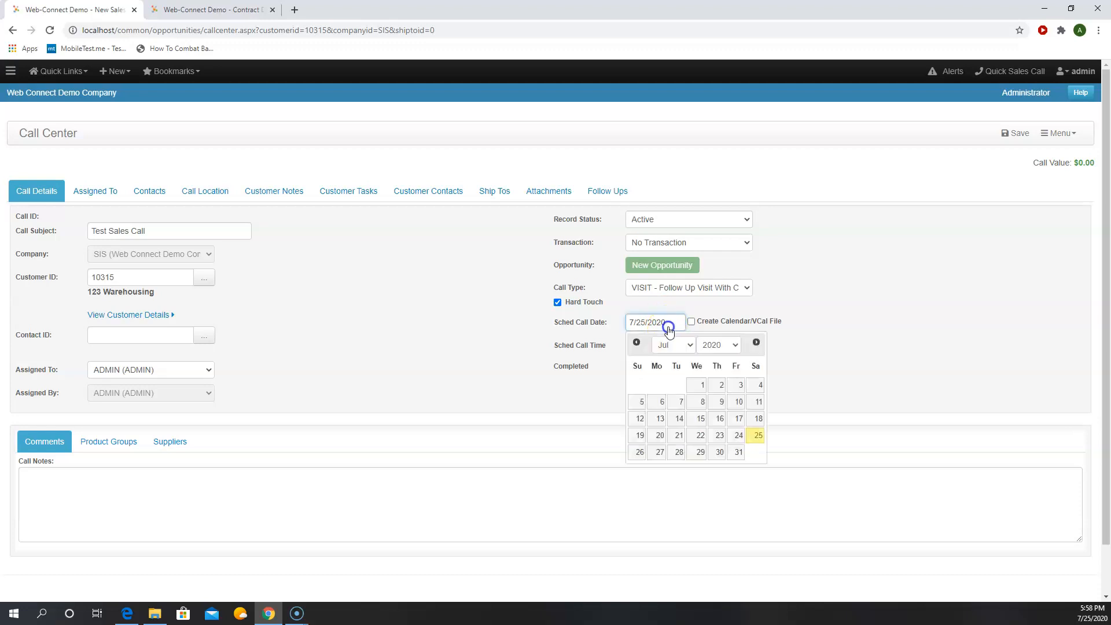
click(683, 456)
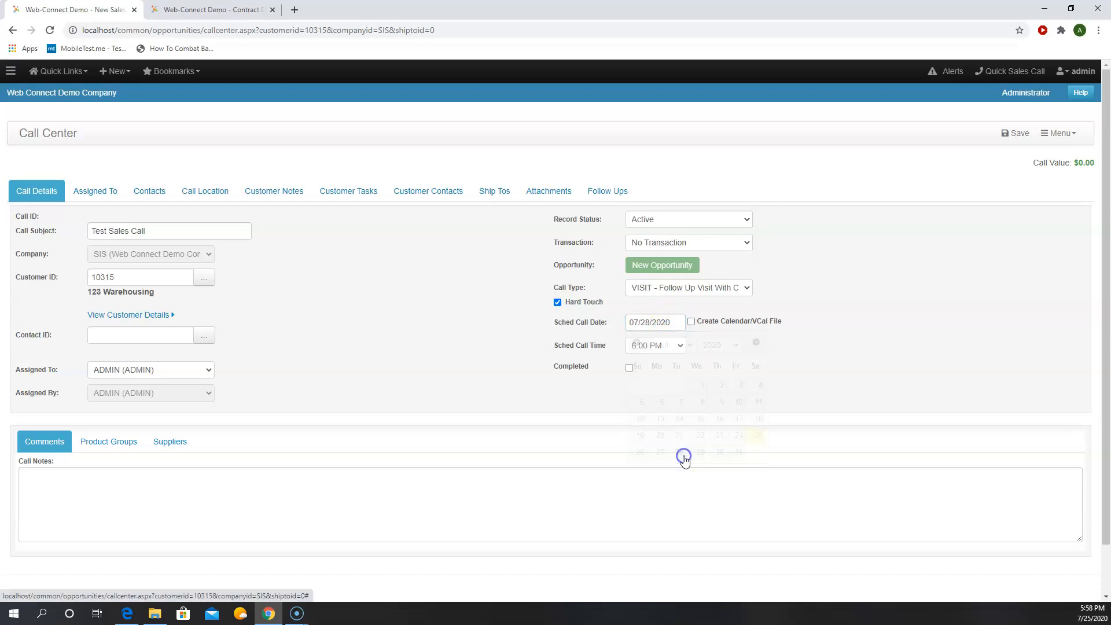
click(660, 345)
click(660, 105)
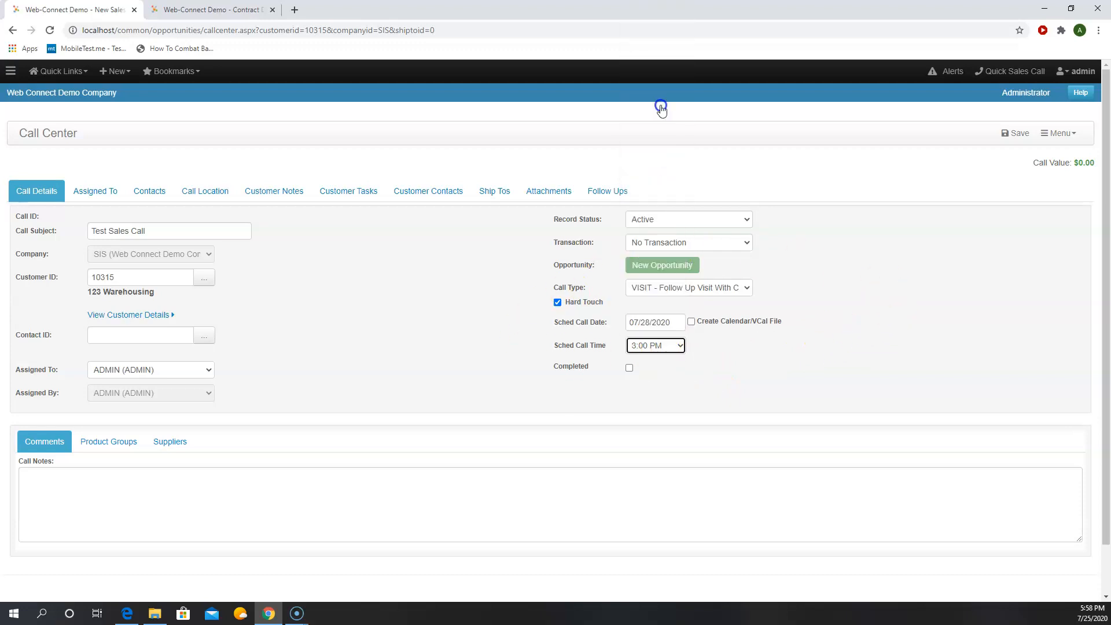
click(1017, 141)
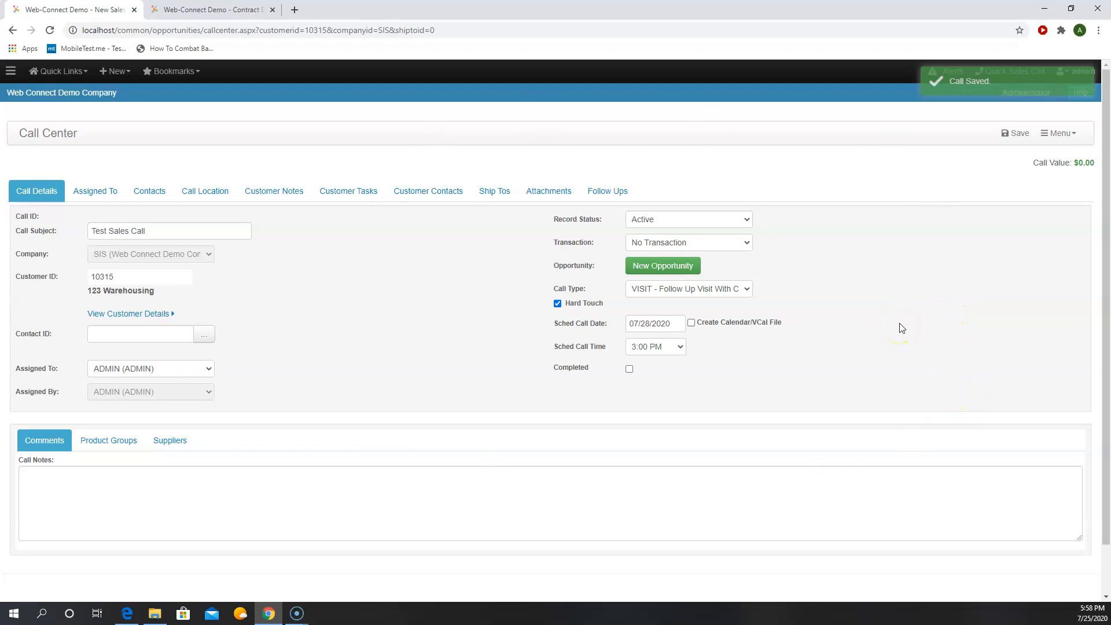
Enter "Call Note..." in the call notes and save the sales call
click(184, 503)
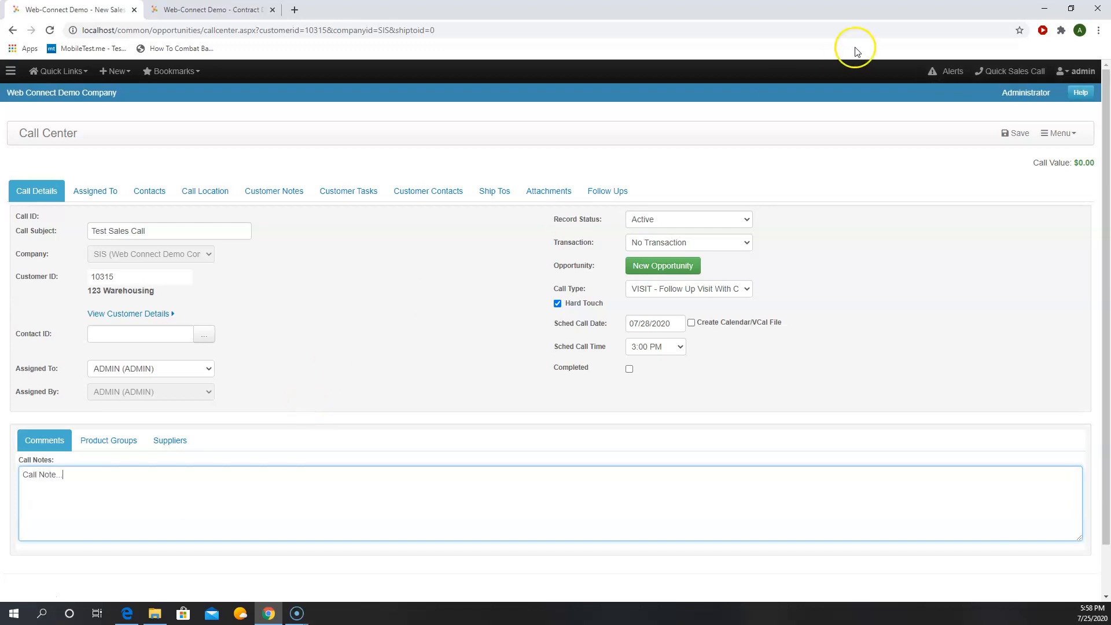
click(1016, 134)
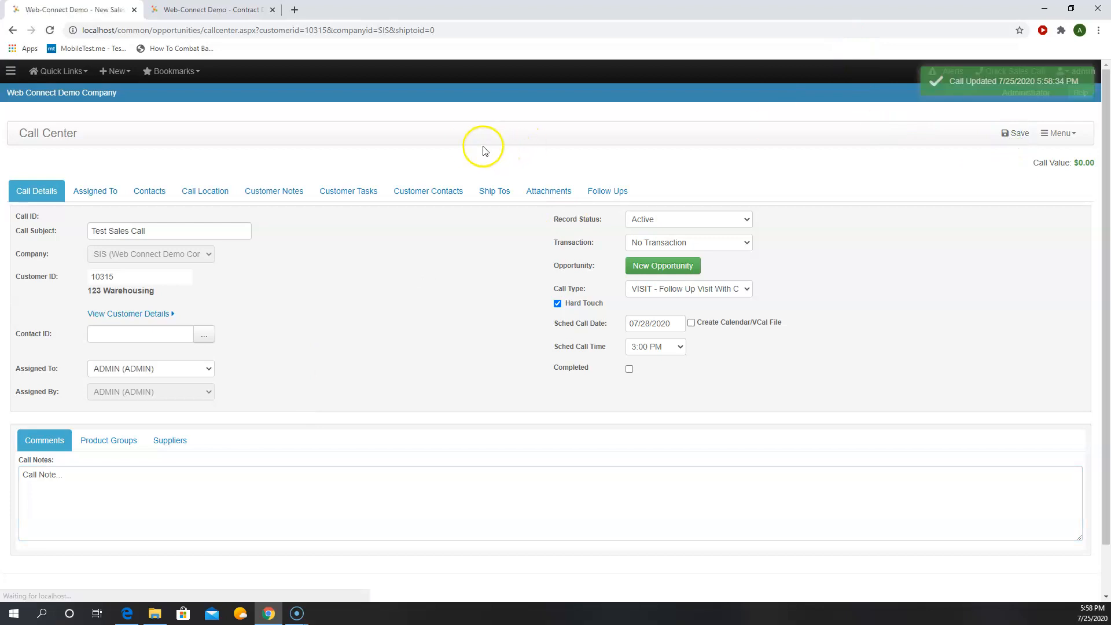
Add product group 115, Adhesives, to the sales call with a total price of 50000
click(118, 441)
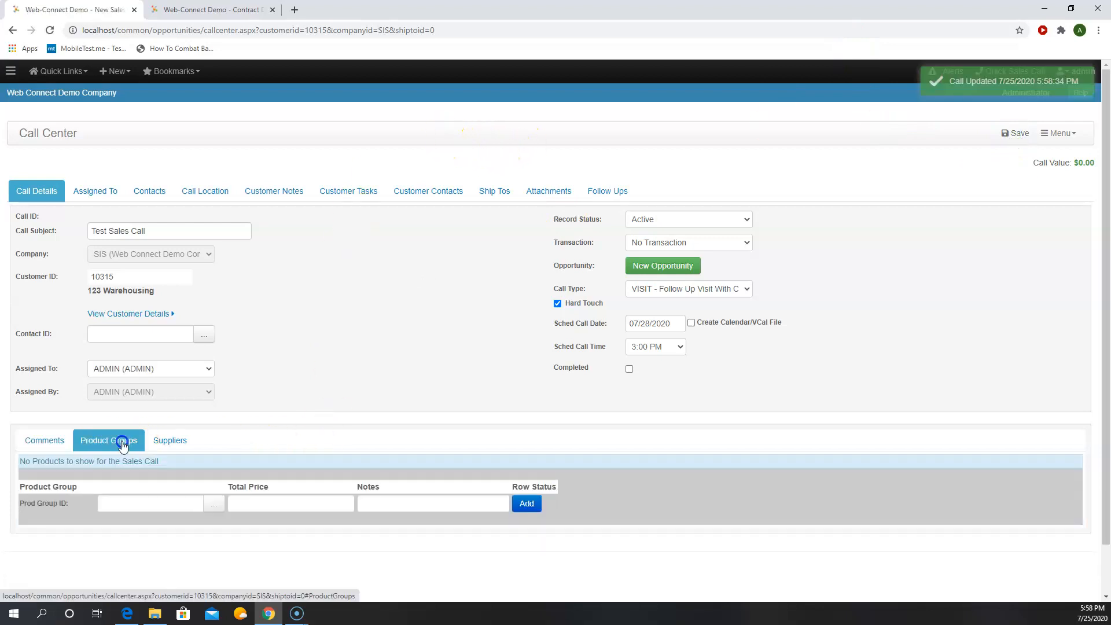
click(217, 508)
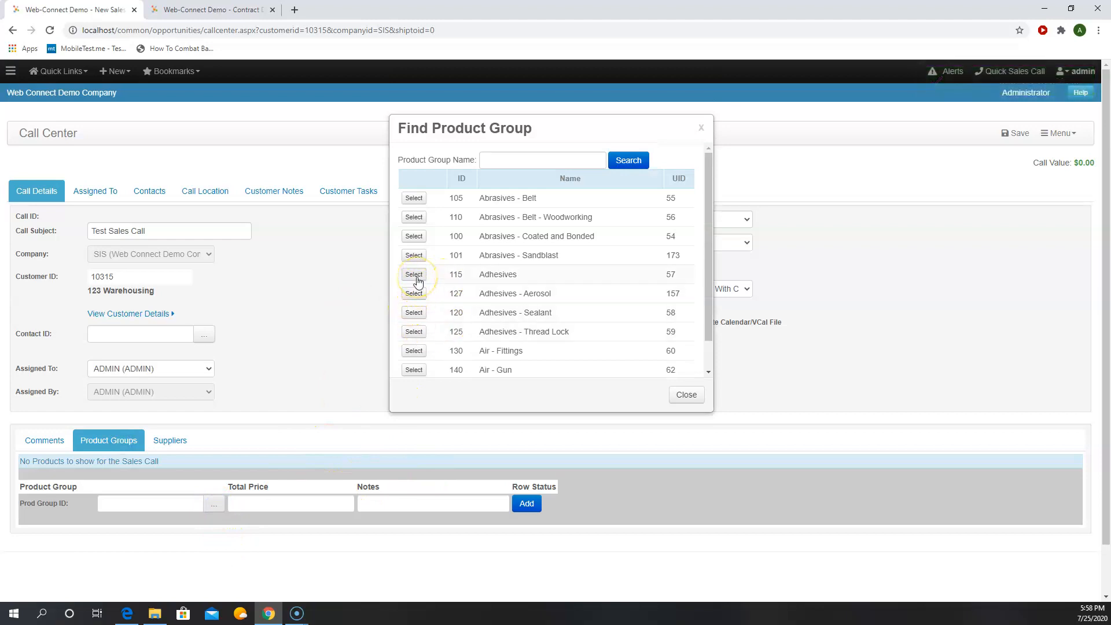
click(414, 274)
click(327, 505)
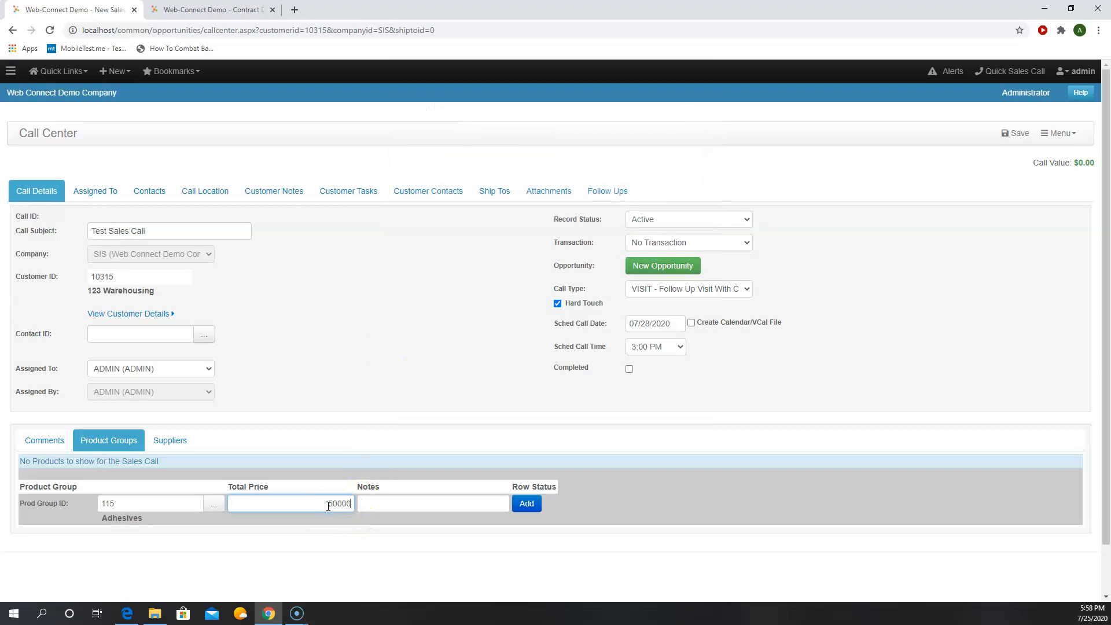
click(526, 503)
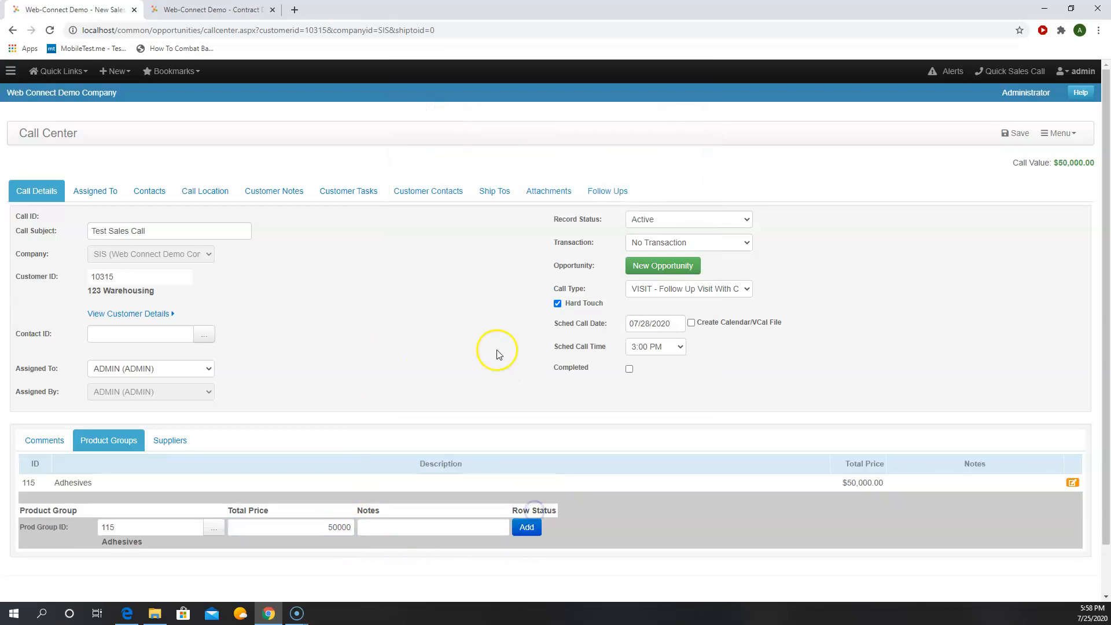
Add product group 127, Adhesives - Aerosol, to the sales call with a total price of 5000
click(214, 528)
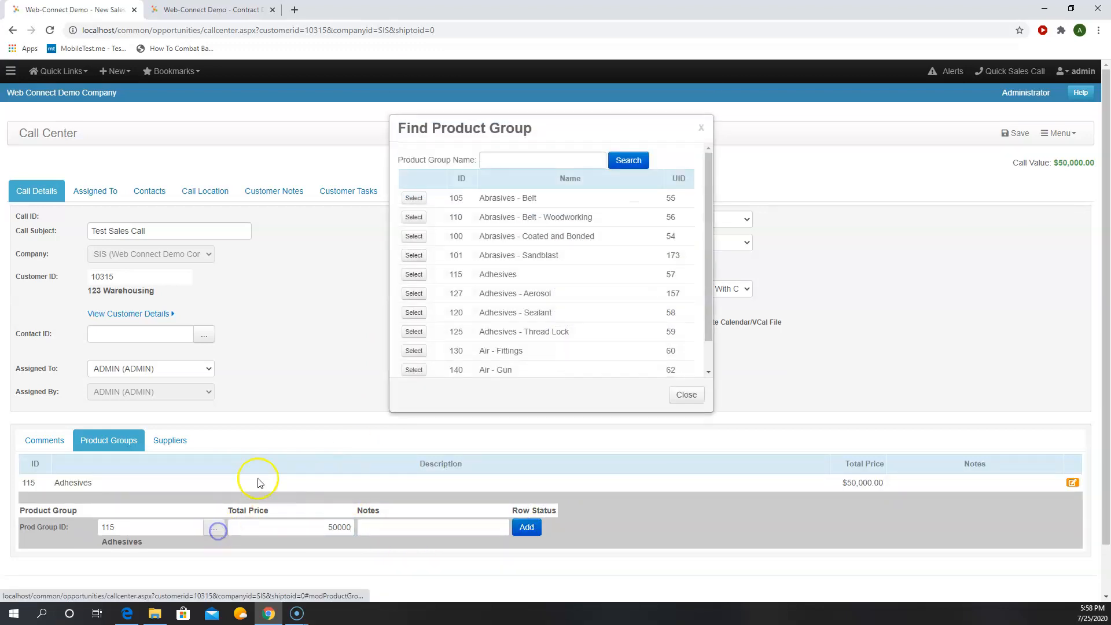
click(415, 294)
drag(352, 529, 340, 531)
text(5)
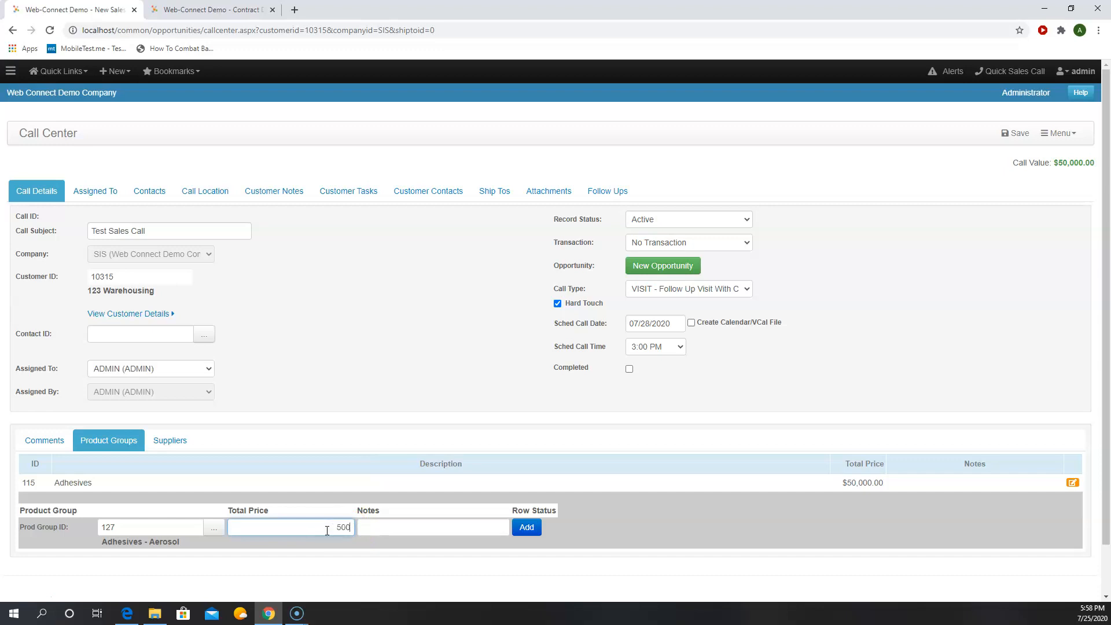
click(527, 527)
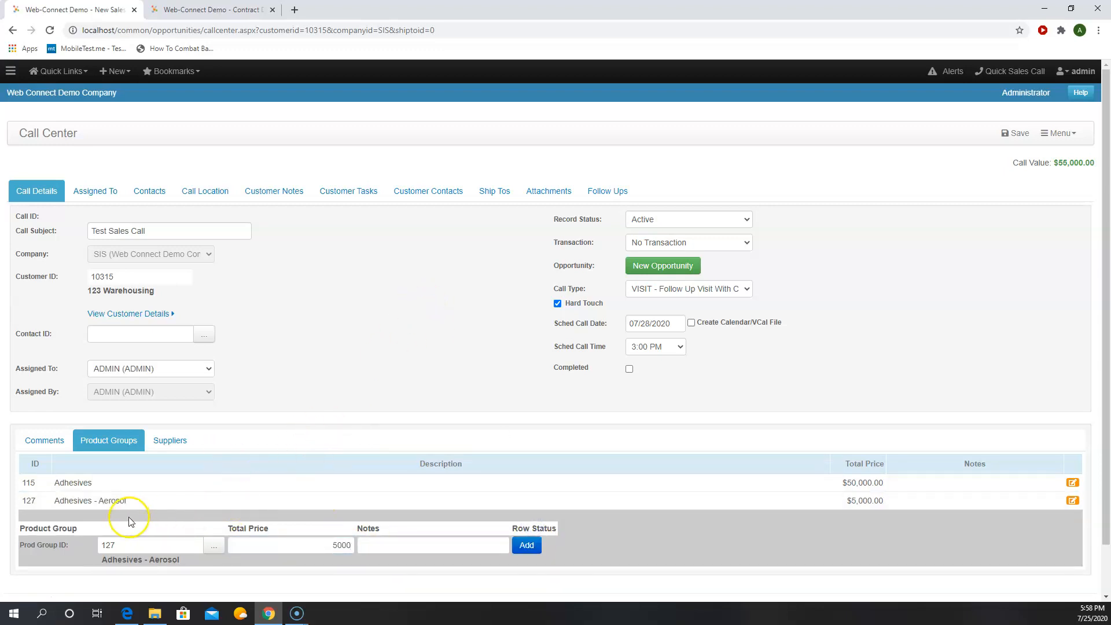
Add the supplier 3M to the sales call with a total price of 3000
click(171, 441)
click(214, 503)
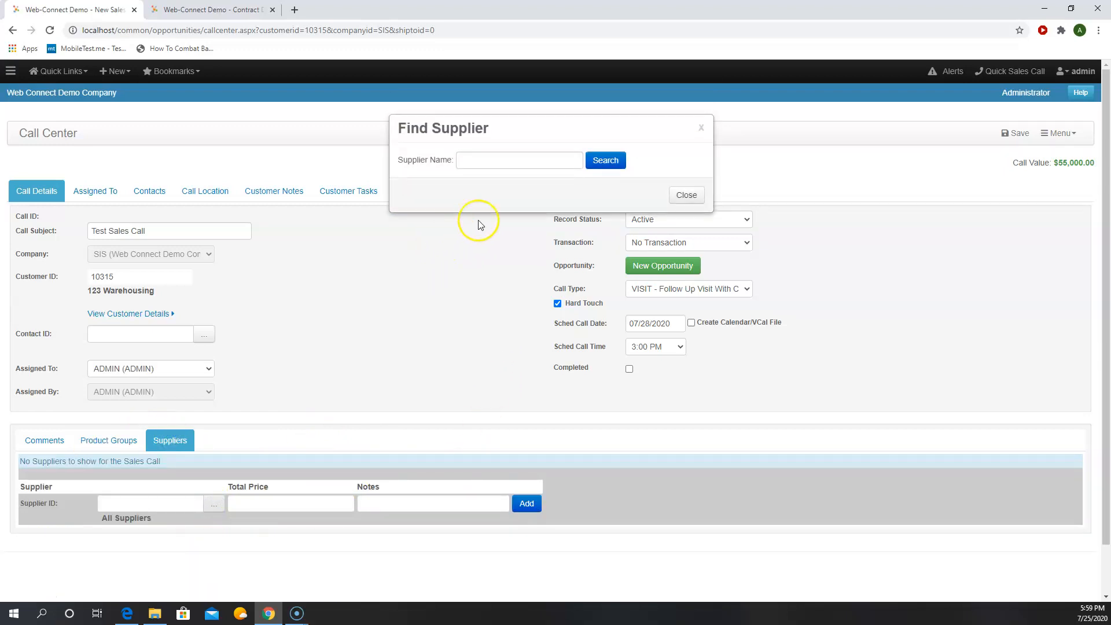
click(613, 159)
click(414, 217)
click(307, 497)
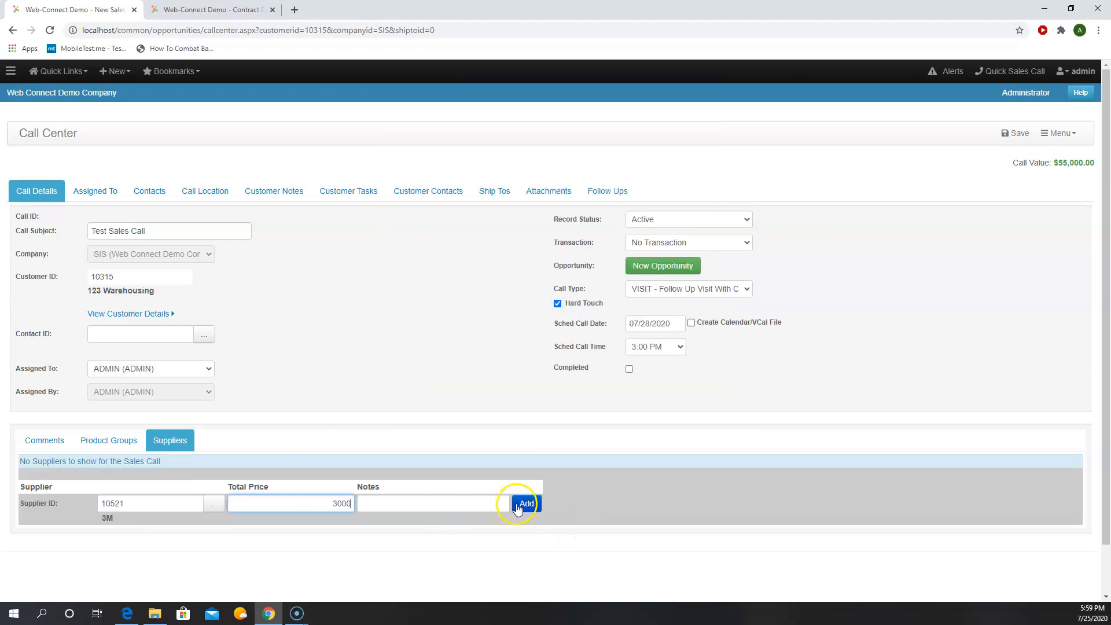
click(527, 504)
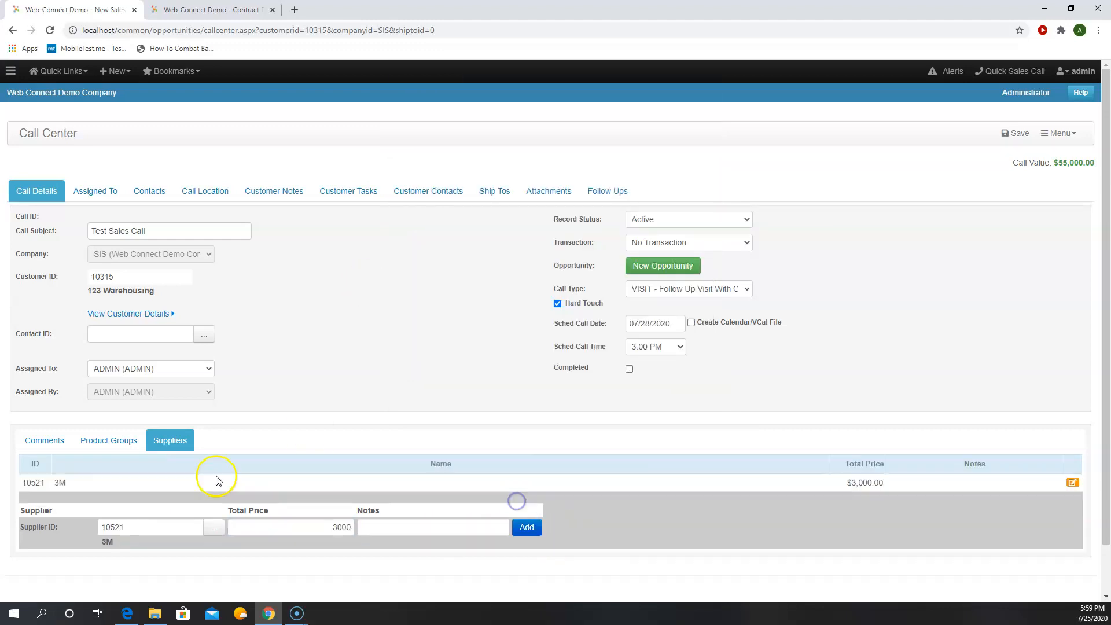
Return to the sales call's comments and open the sales call log
click(29, 441)
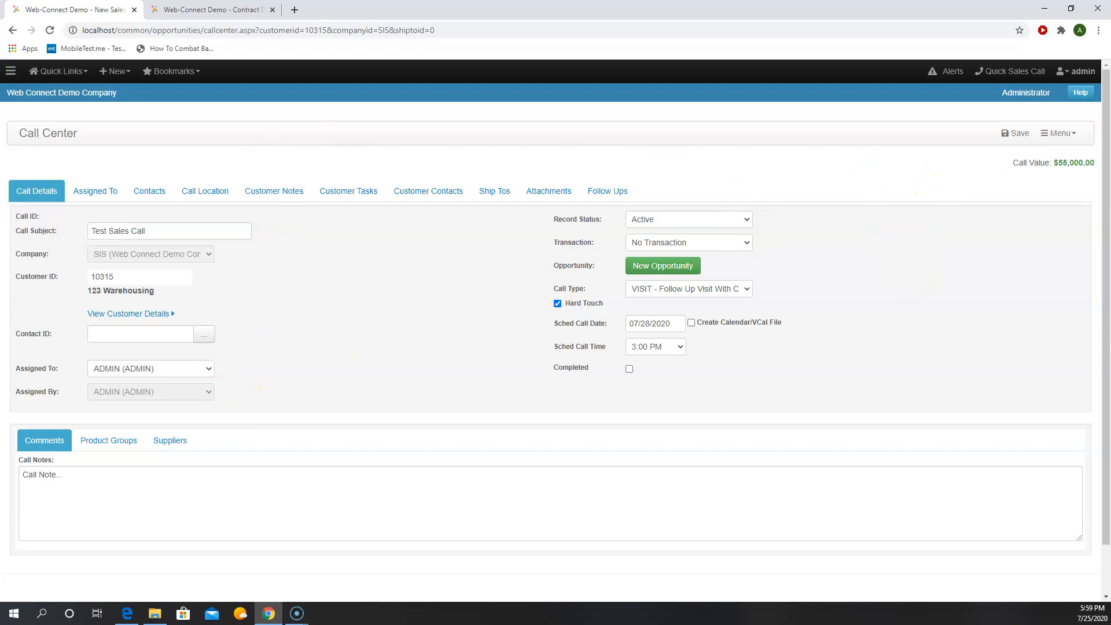
click(51, 74)
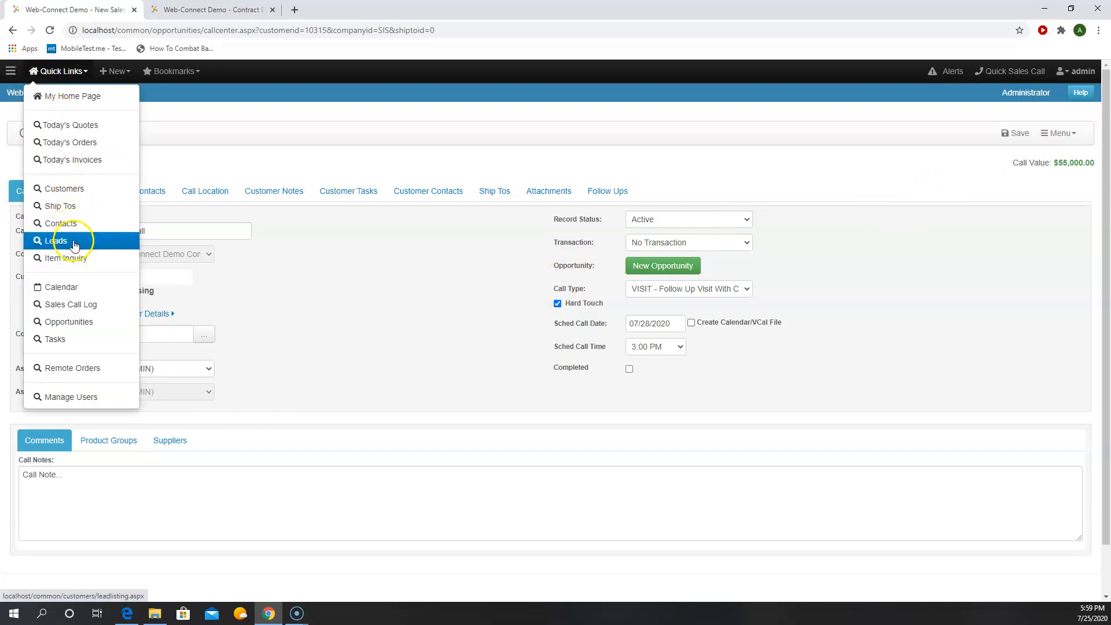
click(74, 303)
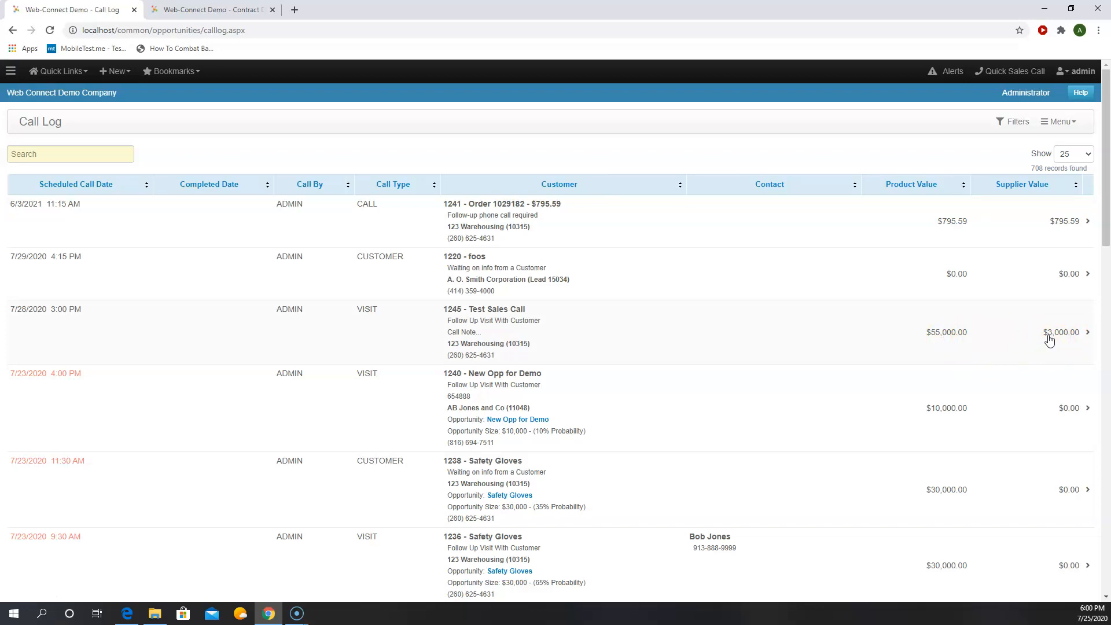
Filter the call log to sales calls with the supplier 3M
click(1014, 121)
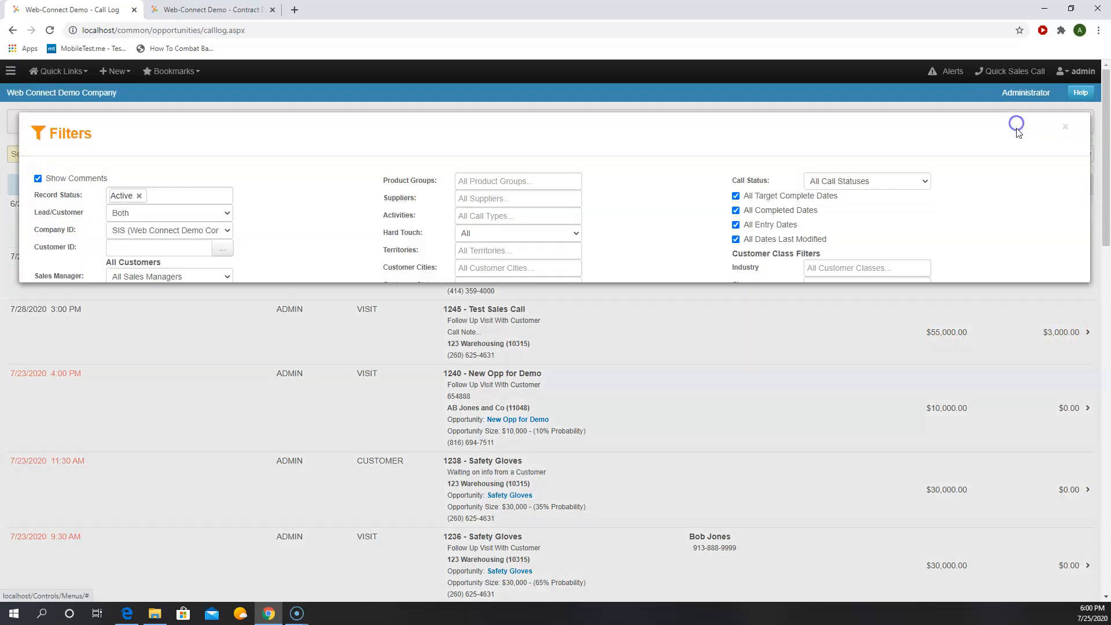
click(547, 199)
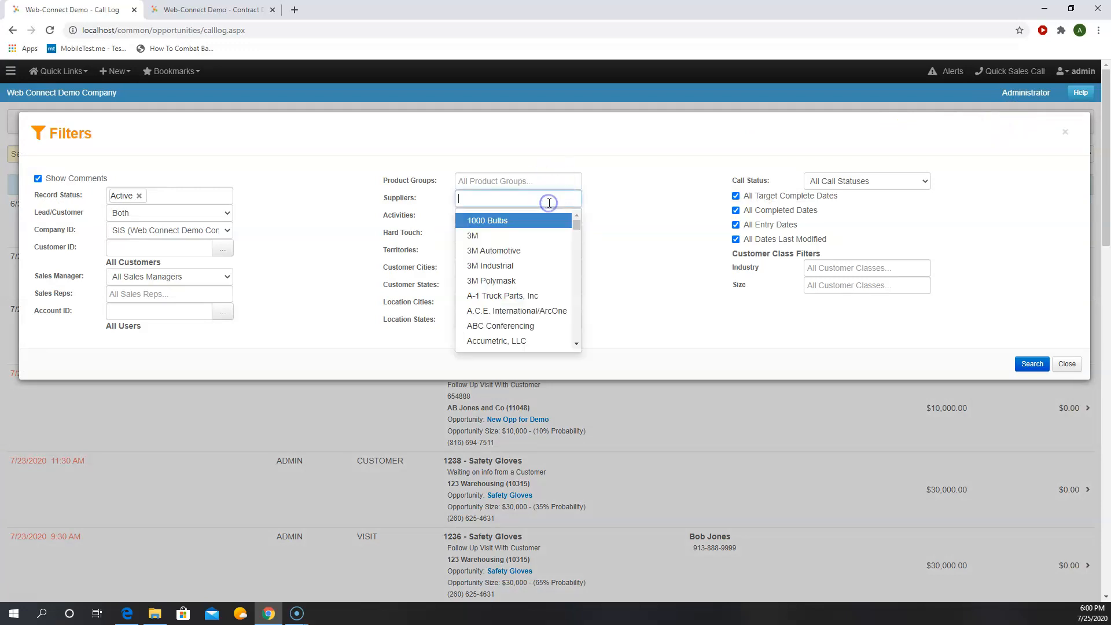
click(531, 232)
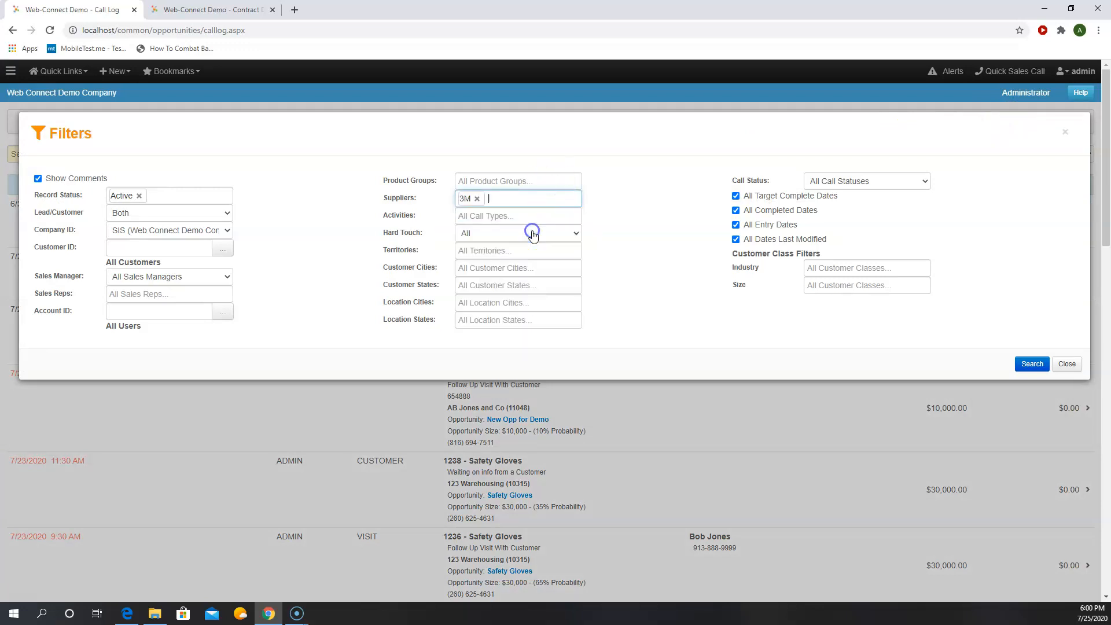
click(531, 199)
click(518, 248)
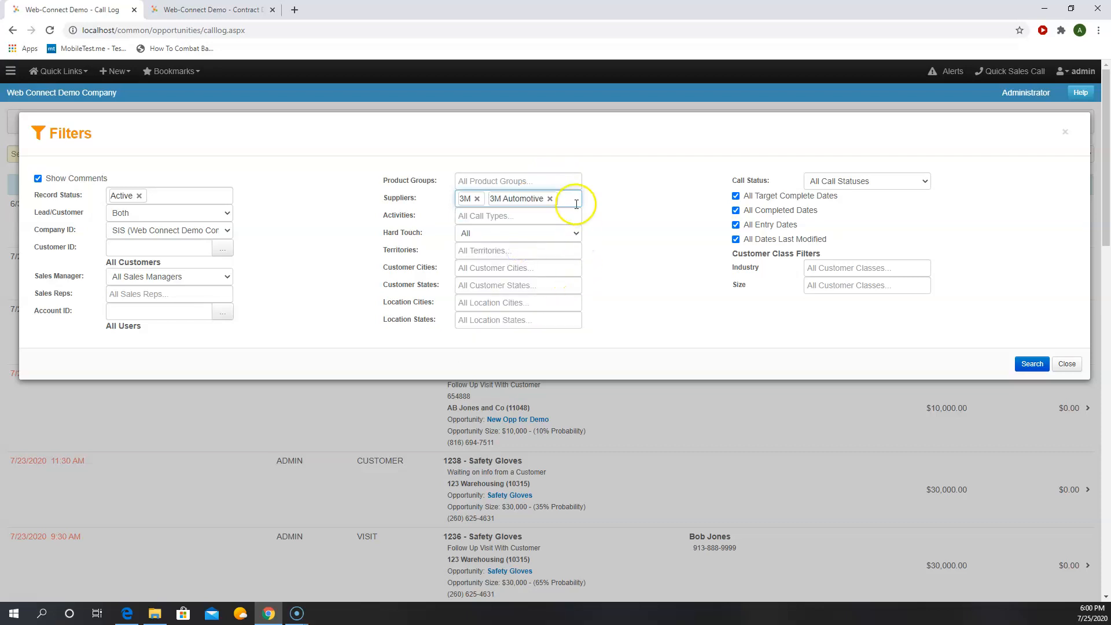
click(550, 198)
click(1031, 364)
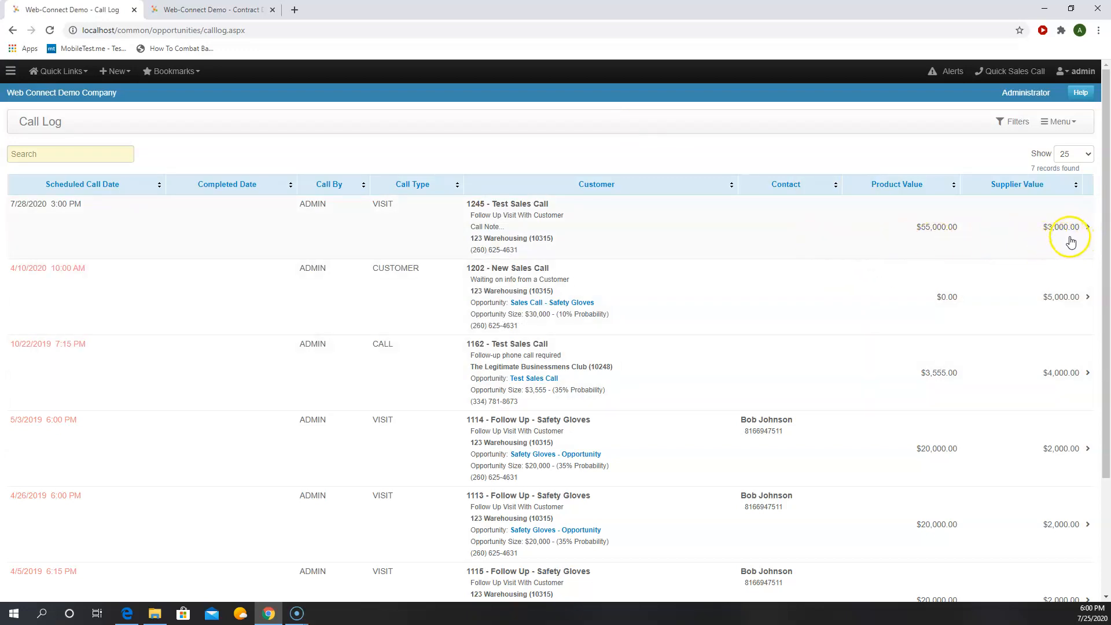
mouse_move(1107, 227)
mouse_down()
mouse_move(1107, 327)
mouse_move(1107, 217)
mouse_up()
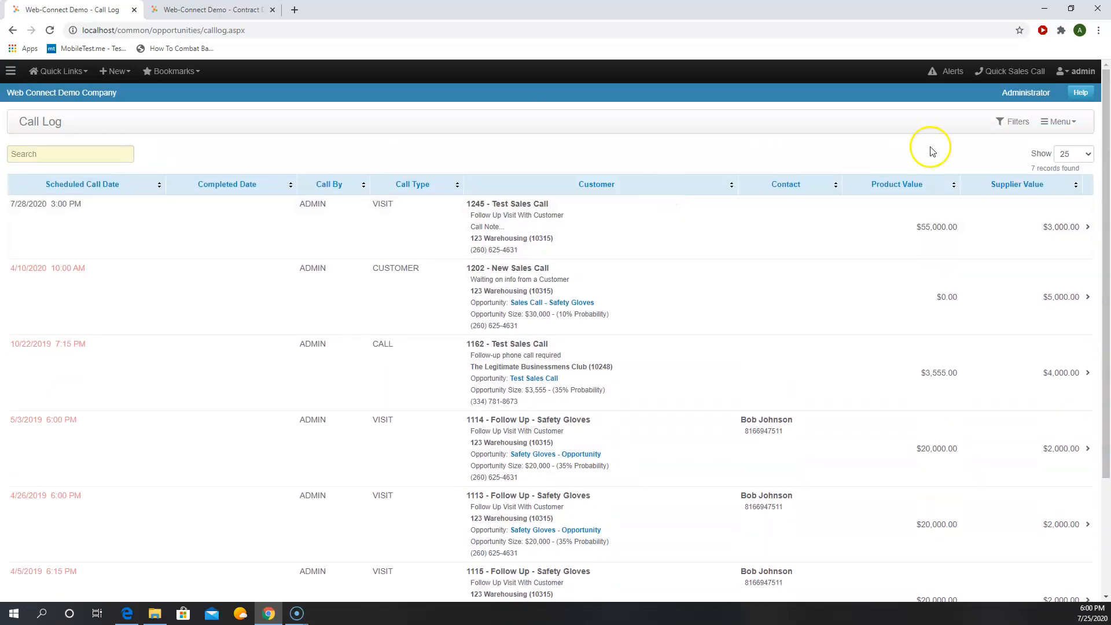
Clear the supplier filter and filter the call log by the product group Adhesives
click(1012, 121)
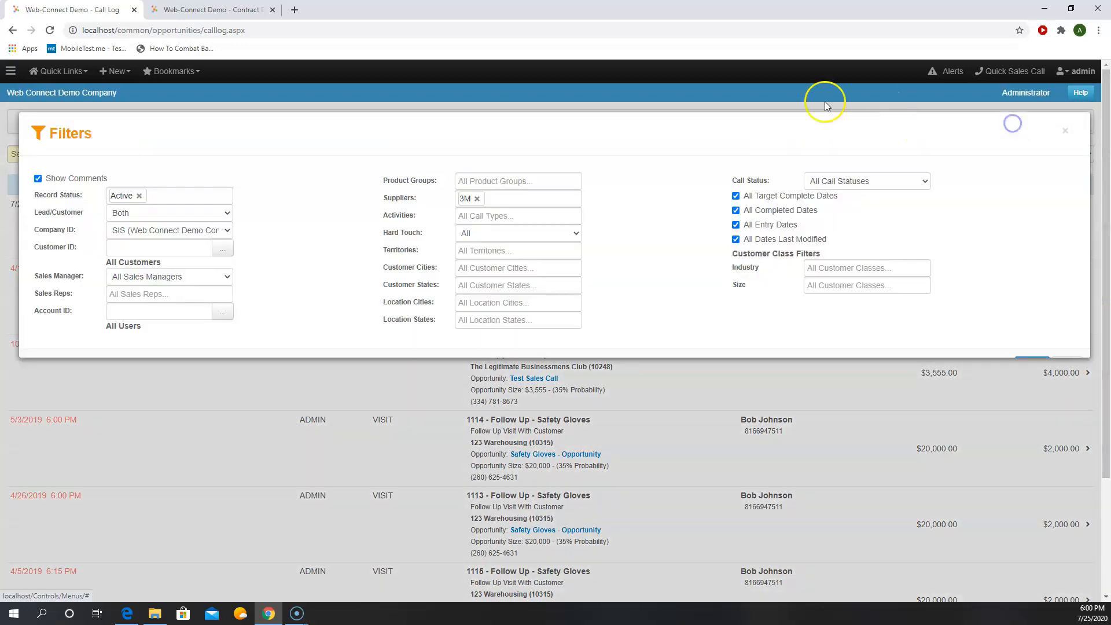
click(546, 182)
click(524, 264)
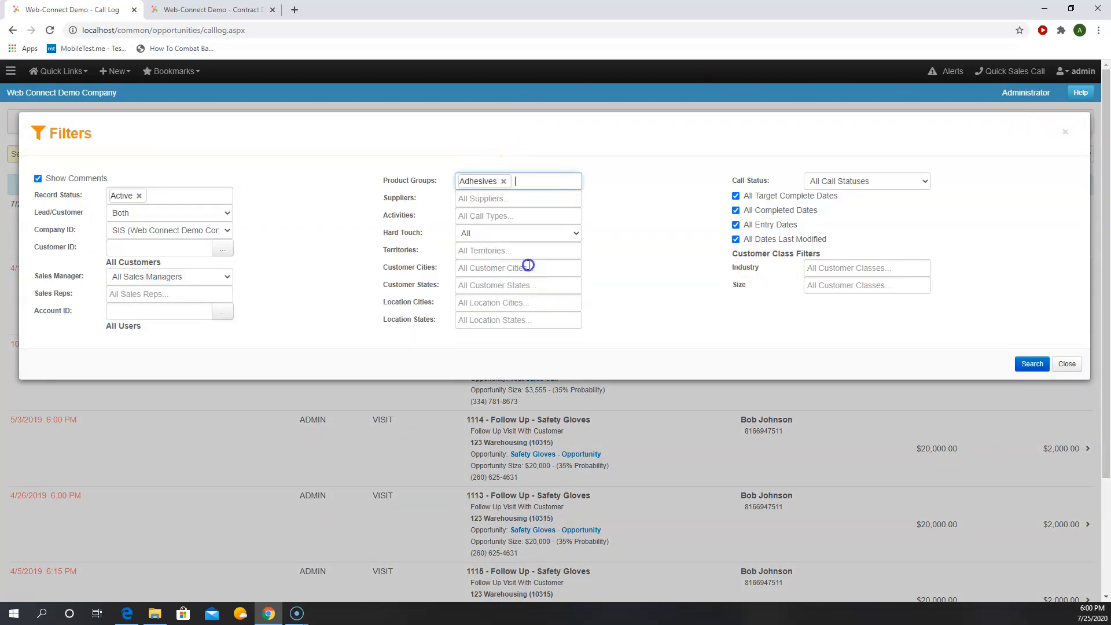
click(1034, 364)
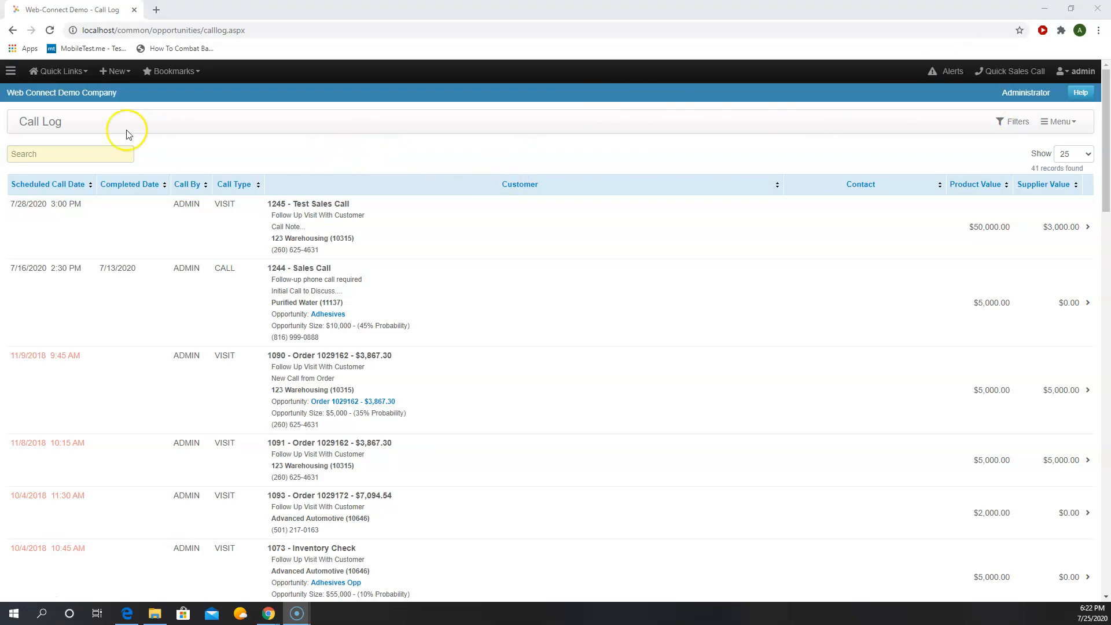
Open today's orders, search by order number and open the matching order's details
click(70, 78)
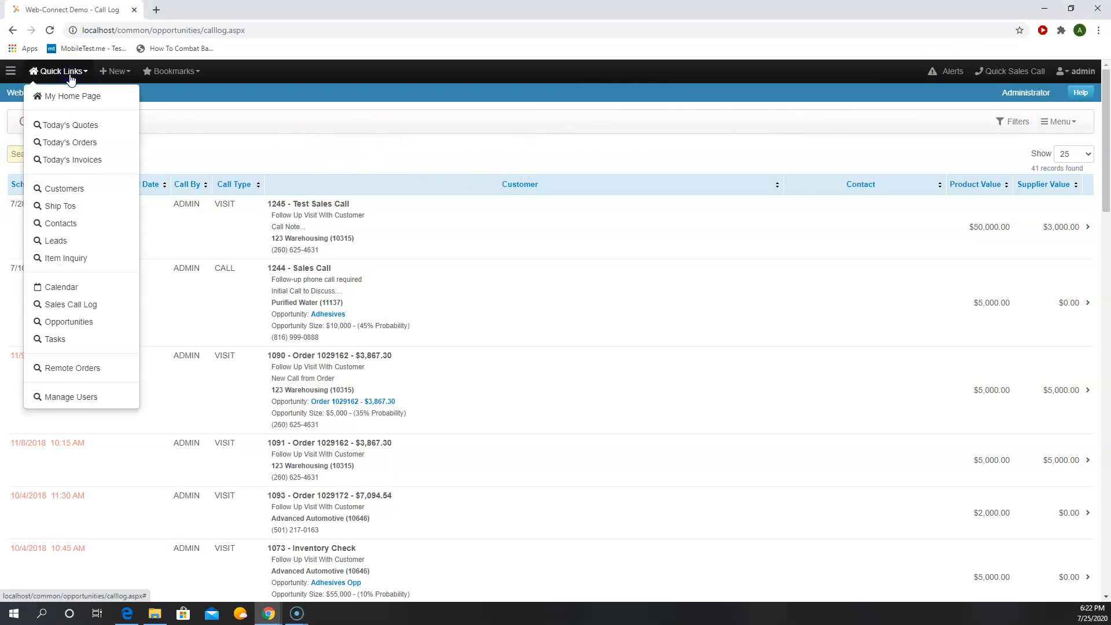
click(64, 142)
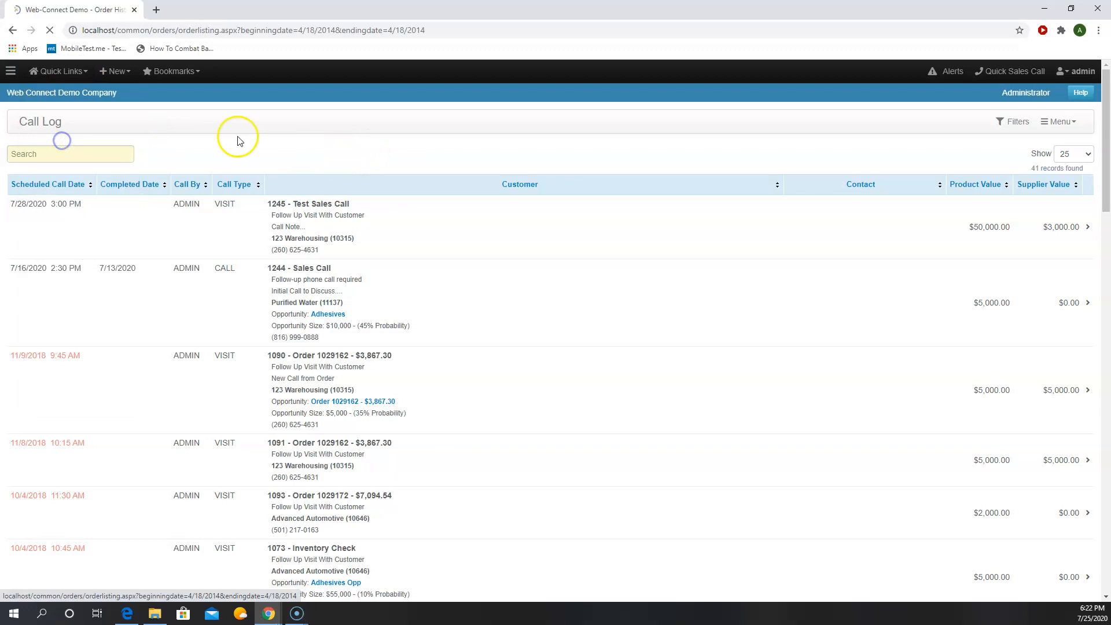
click(1016, 122)
click(141, 238)
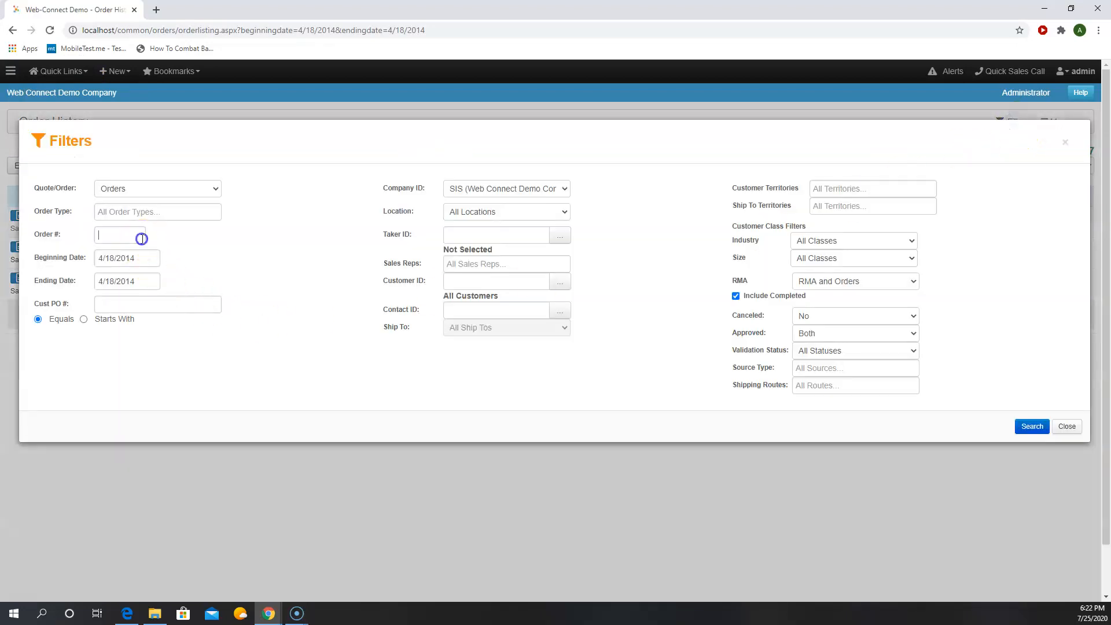
click(1032, 427)
click(579, 232)
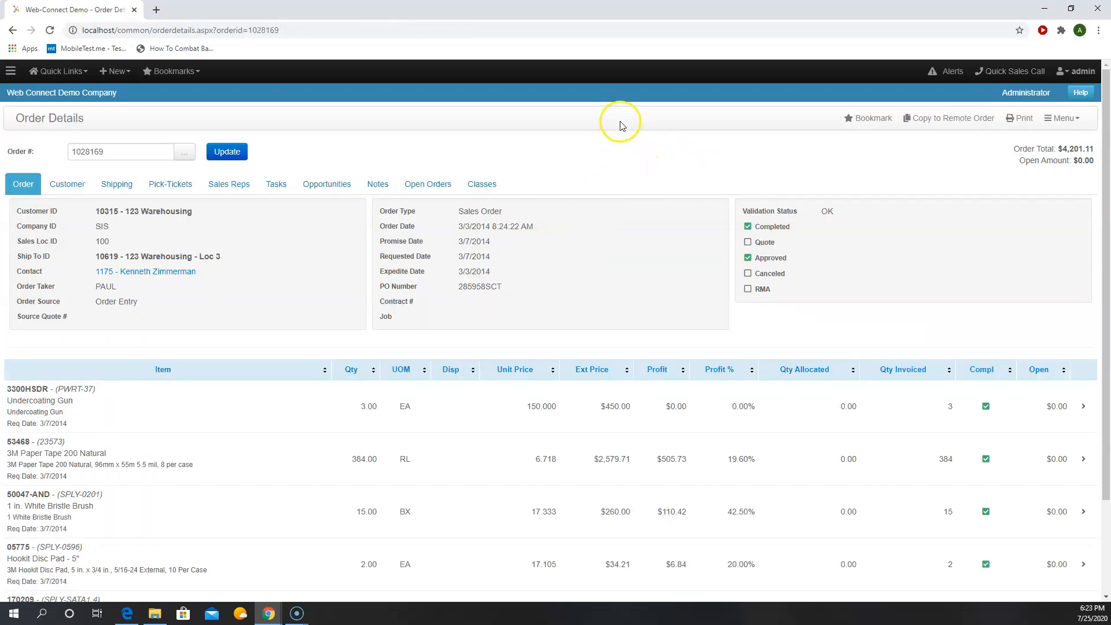
Look over the order's line items and start a new sales call from the order's tasks
scroll(660, 478, down, 2)
scroll(662, 478, up, 2)
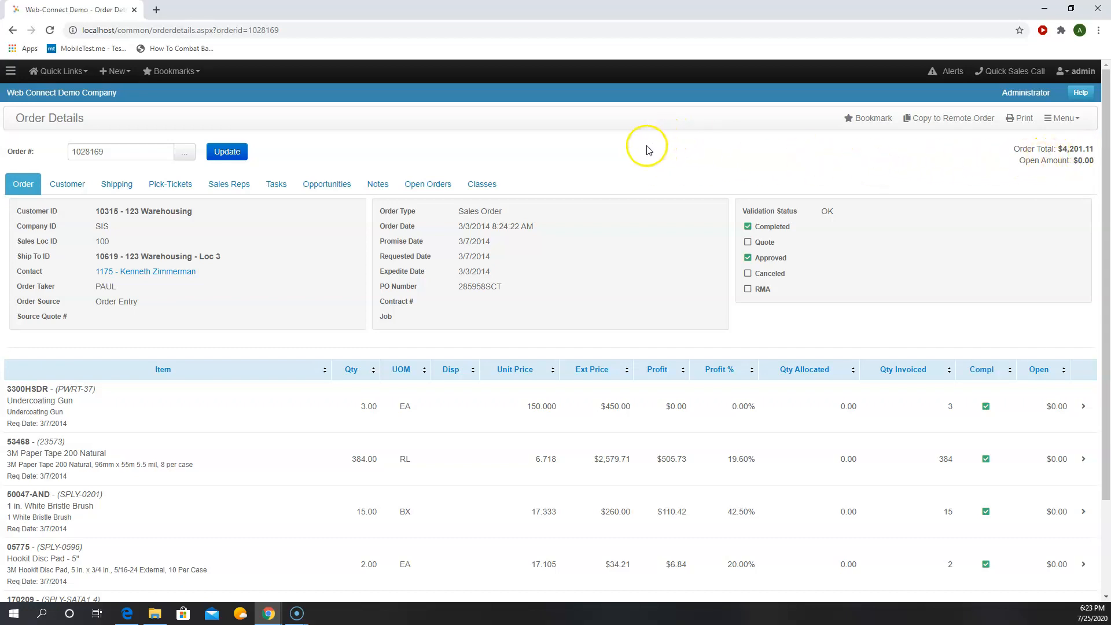
click(617, 147)
click(272, 183)
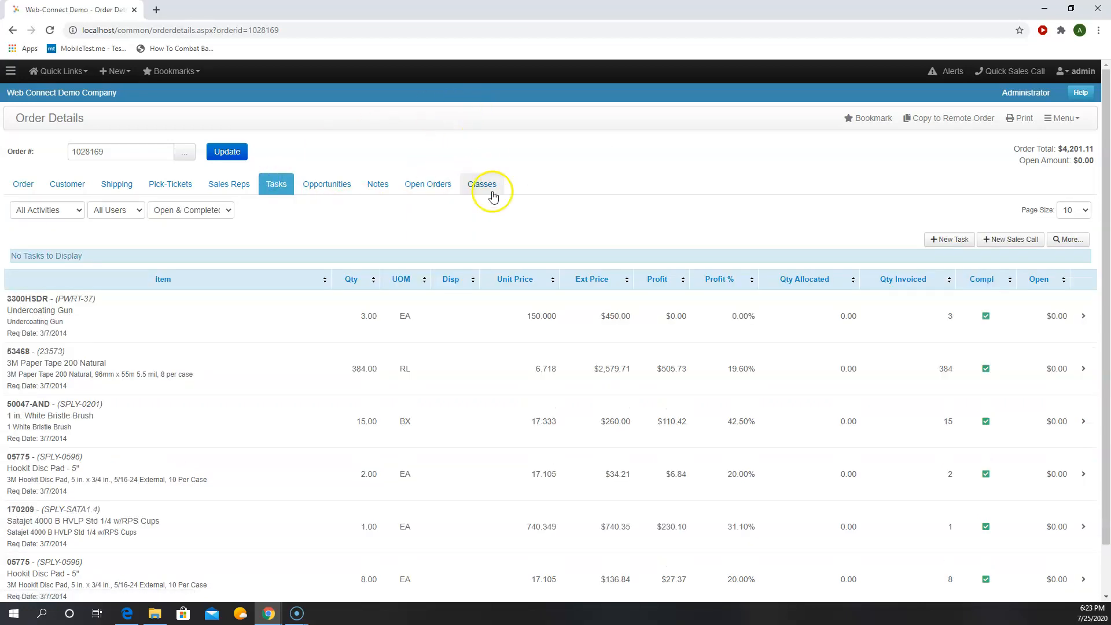
click(999, 241)
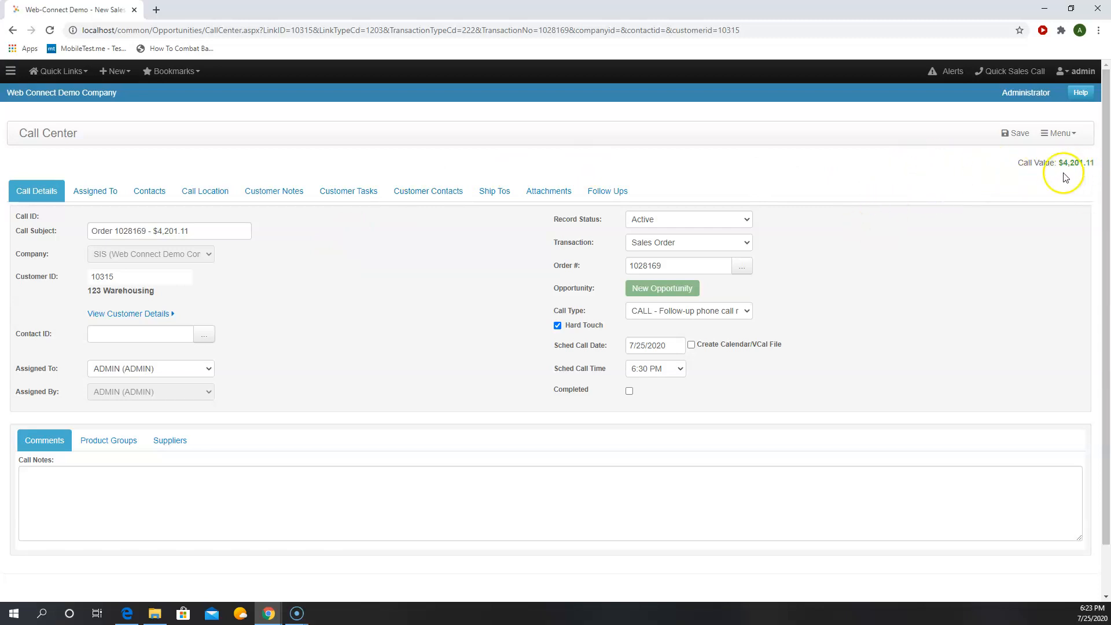
Examine the product groups and suppliers carried over from the order into the new sales call
click(109, 441)
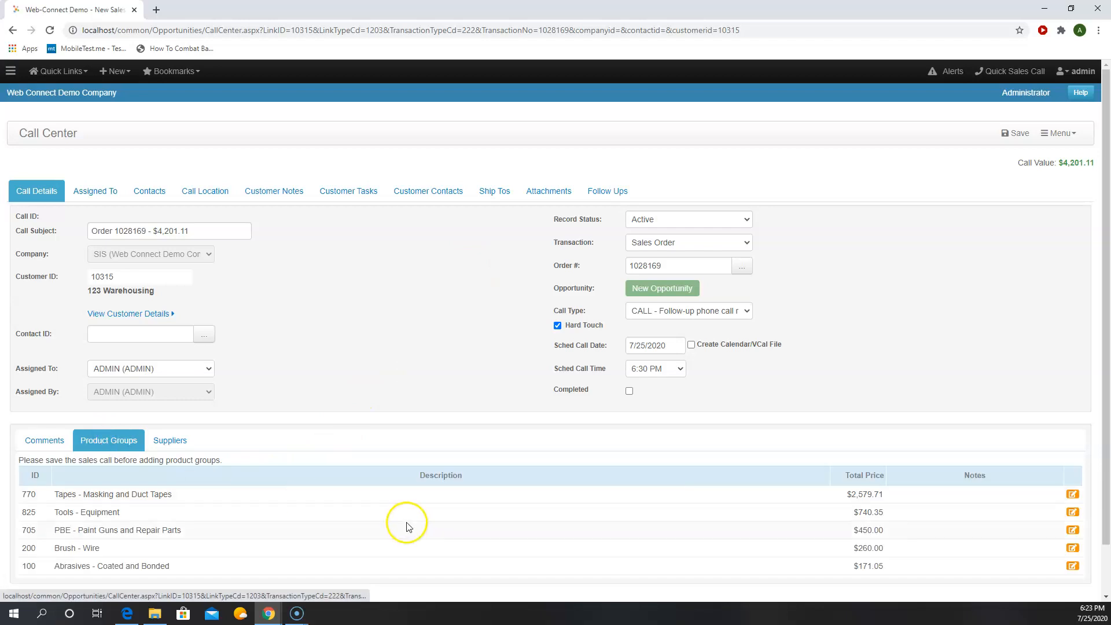
scroll(411, 529, down, 1)
scroll(411, 529, up, 1)
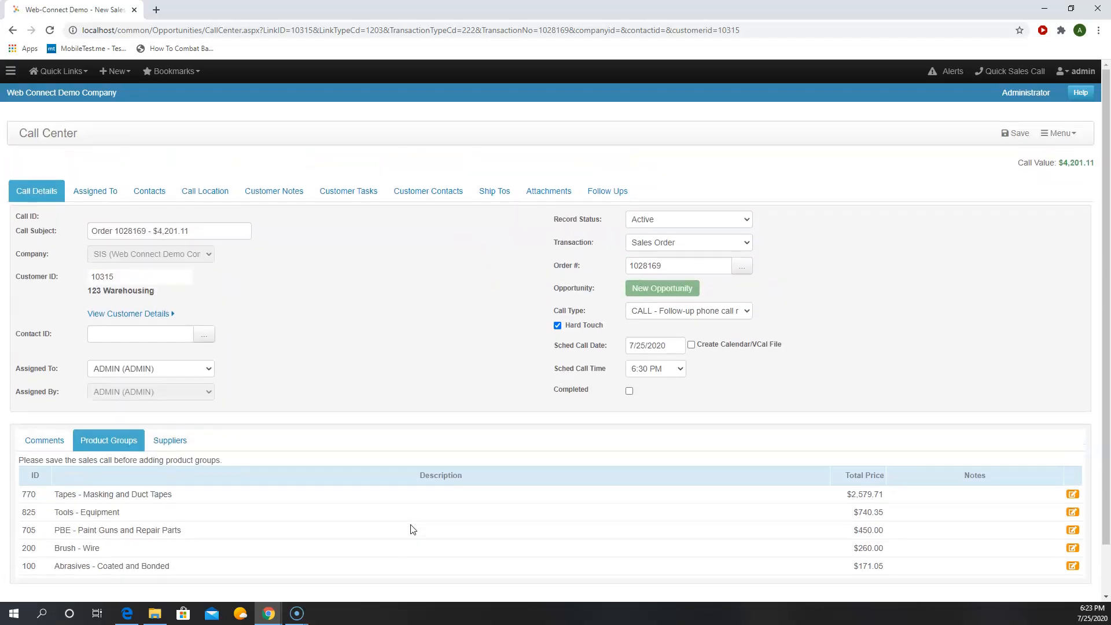
click(174, 445)
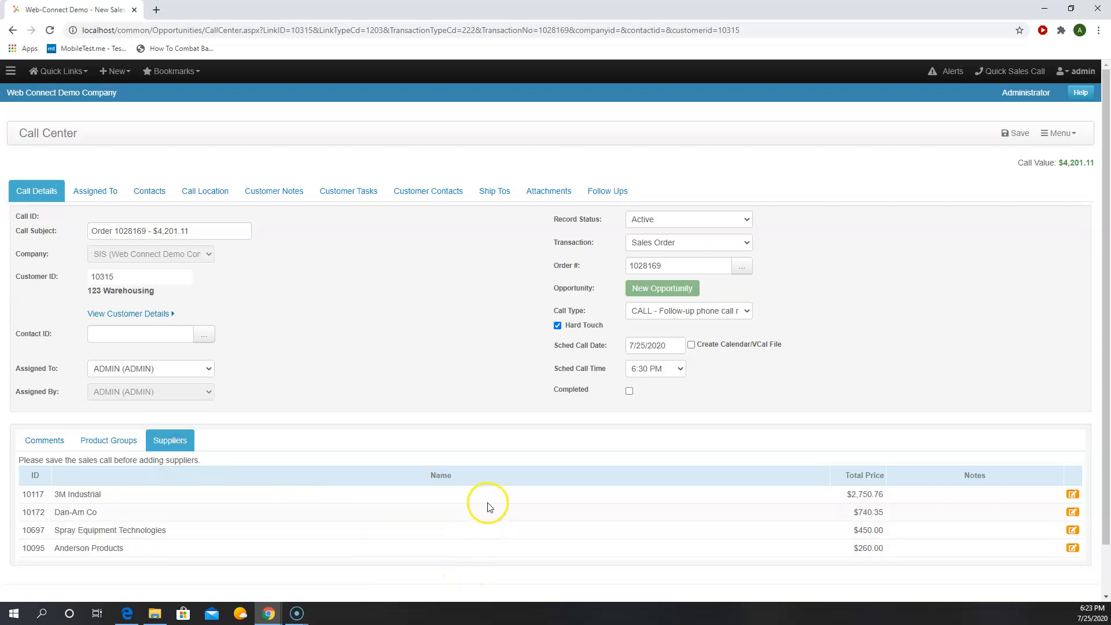
click(110, 441)
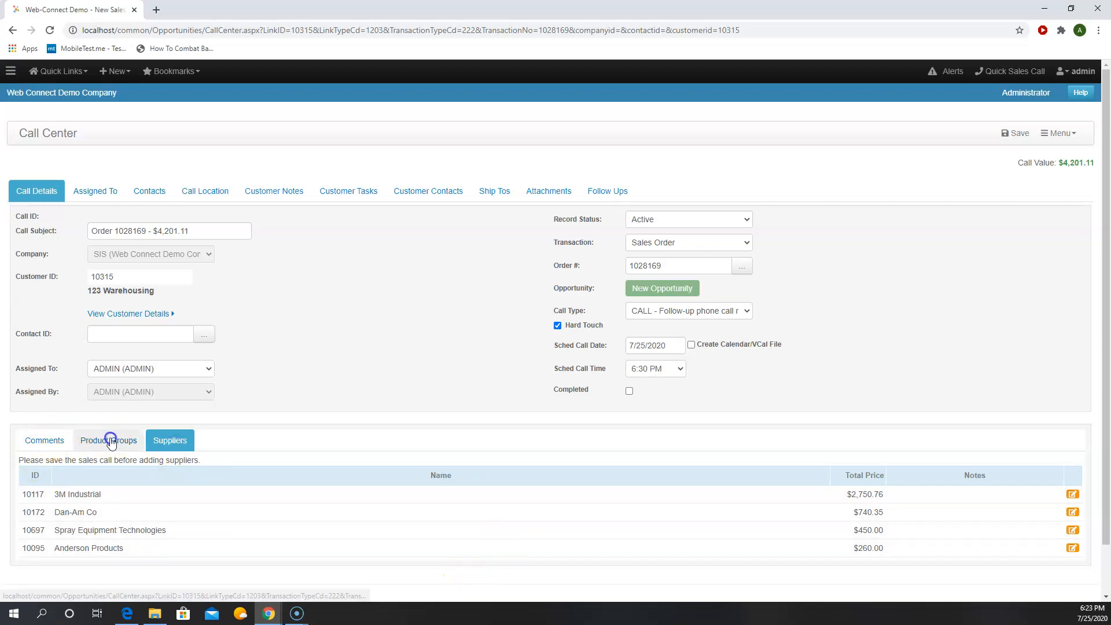
Save the order's sales call with the call note "Nice Order..." and open the sales call log
click(42, 450)
click(168, 532)
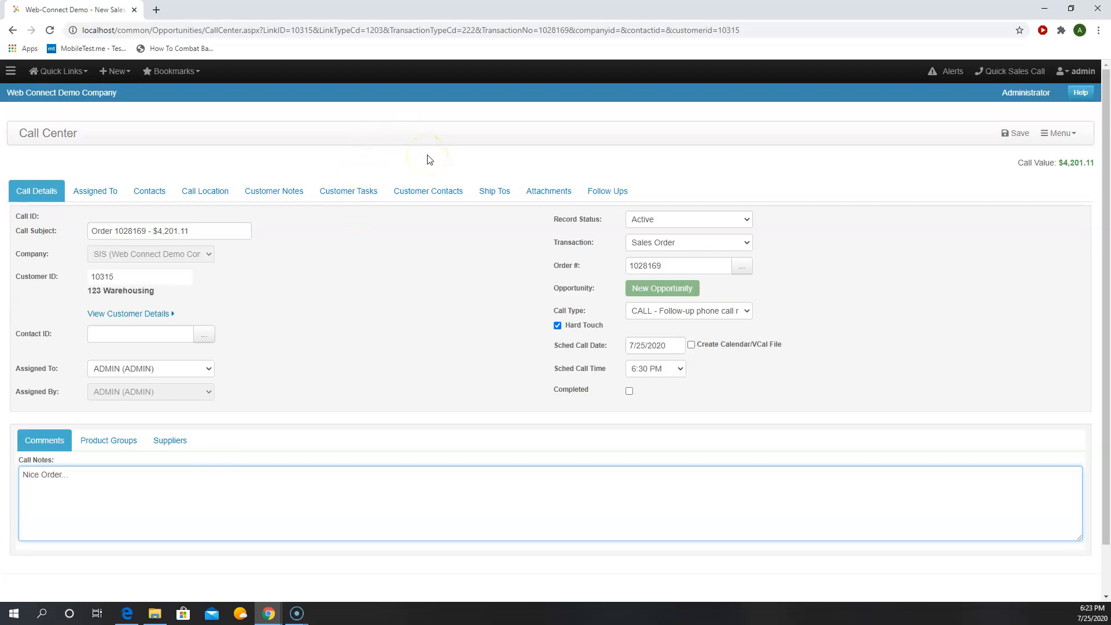
click(1020, 132)
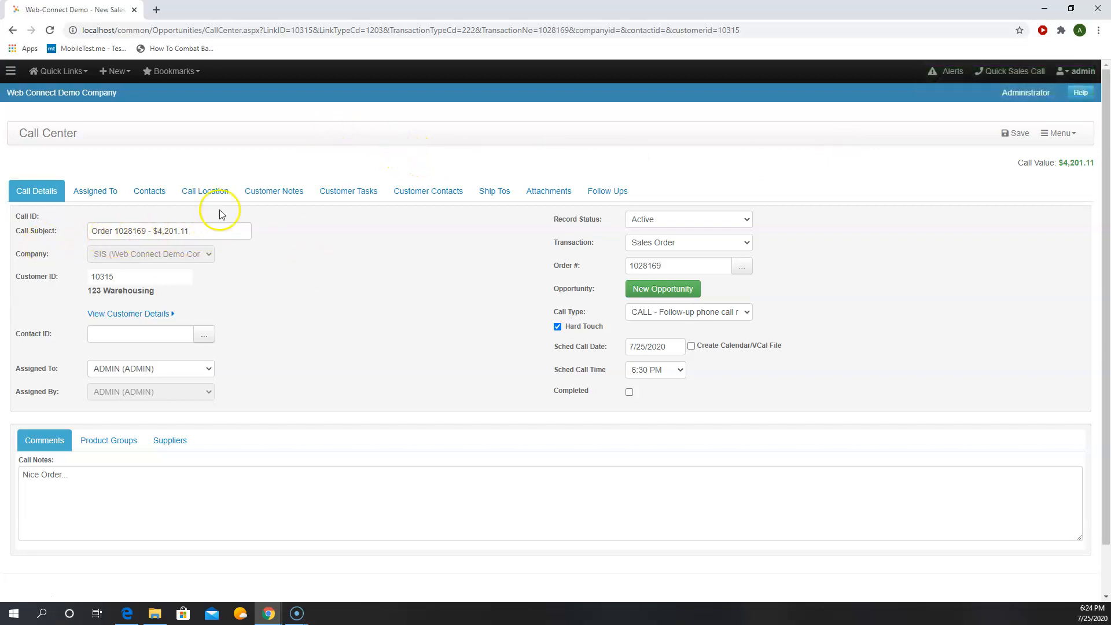
click(65, 79)
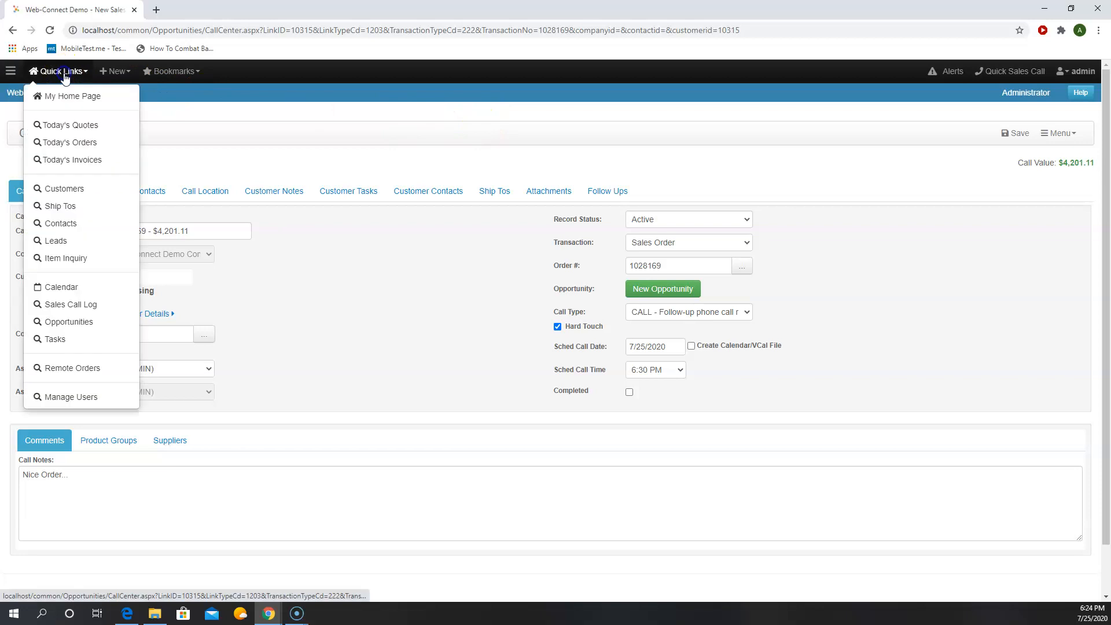
click(83, 305)
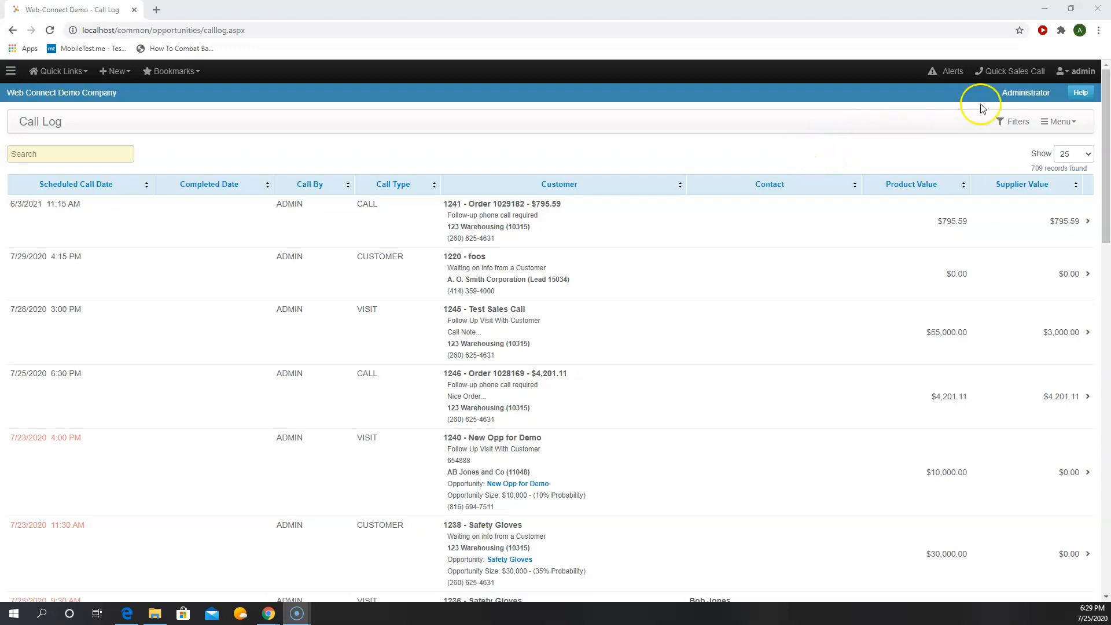
Start a quick sales call for customer 123 Warehousing, choose the customer's contact and begin the comments
click(1020, 77)
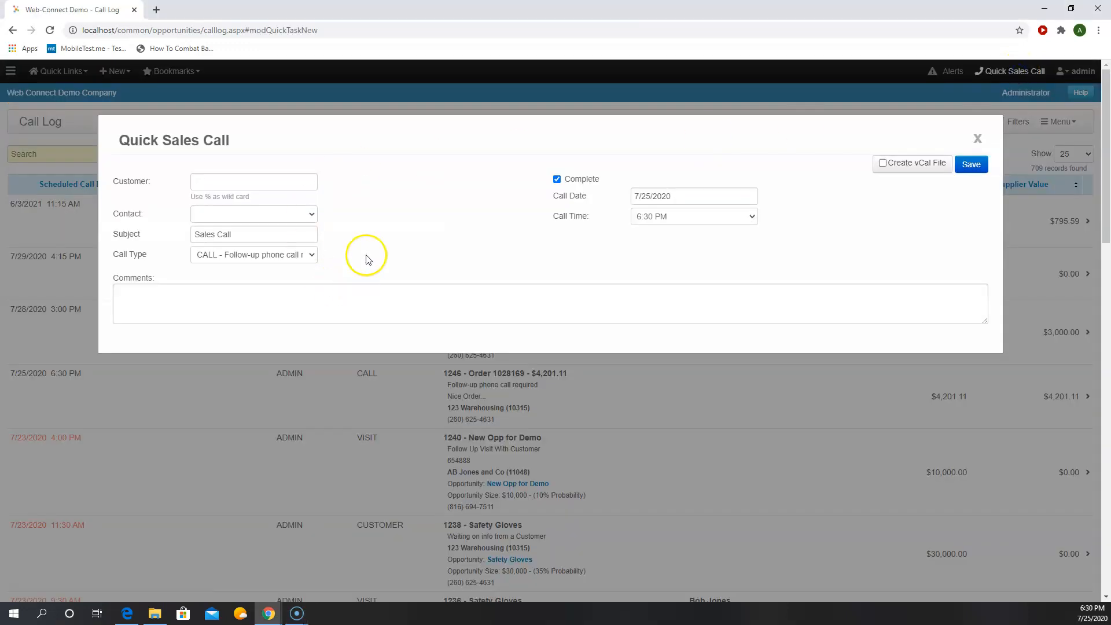
click(247, 182)
text(12)
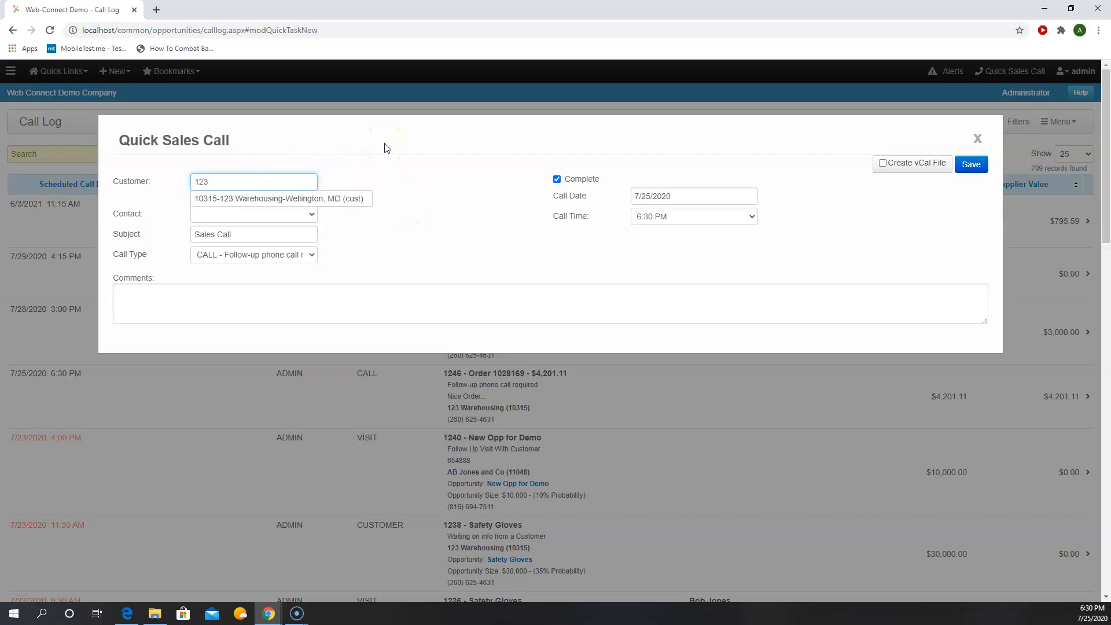
click(311, 198)
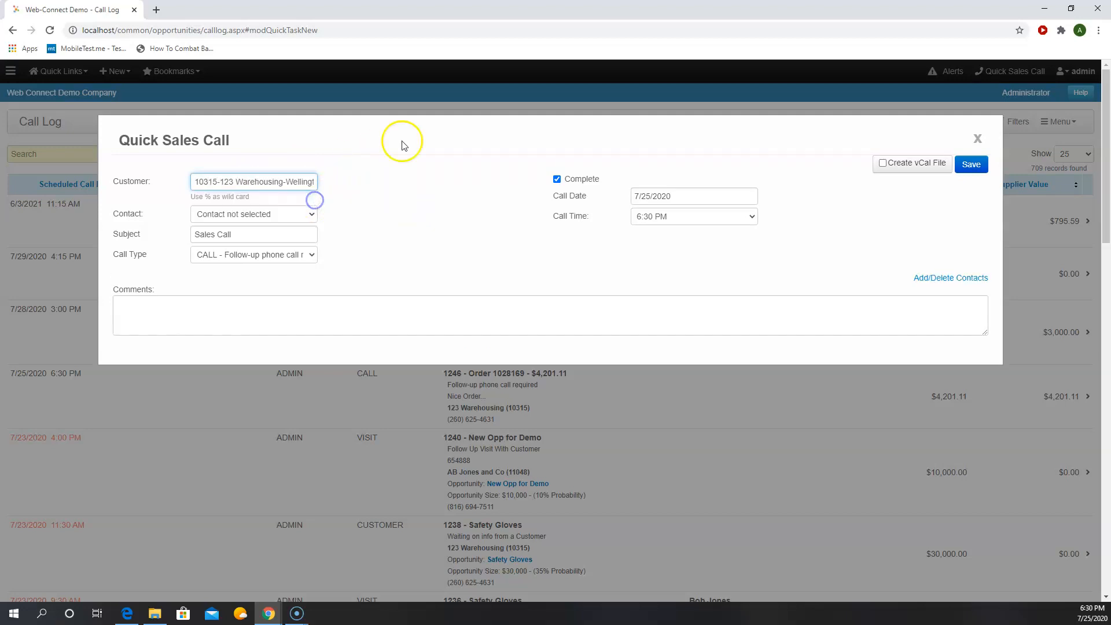
click(276, 212)
click(262, 405)
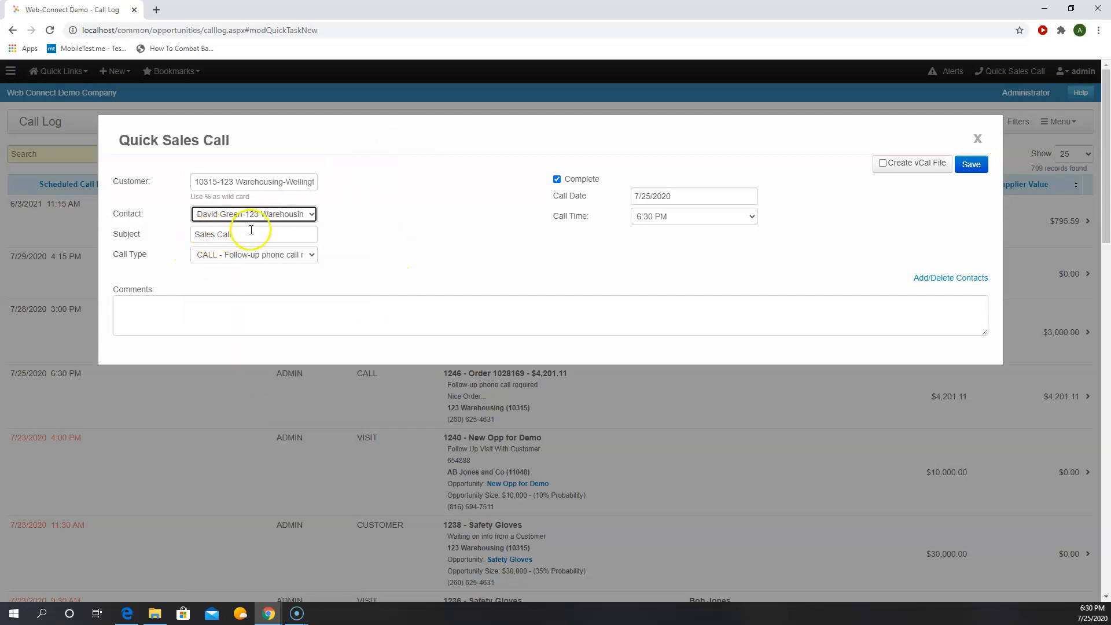
click(254, 318)
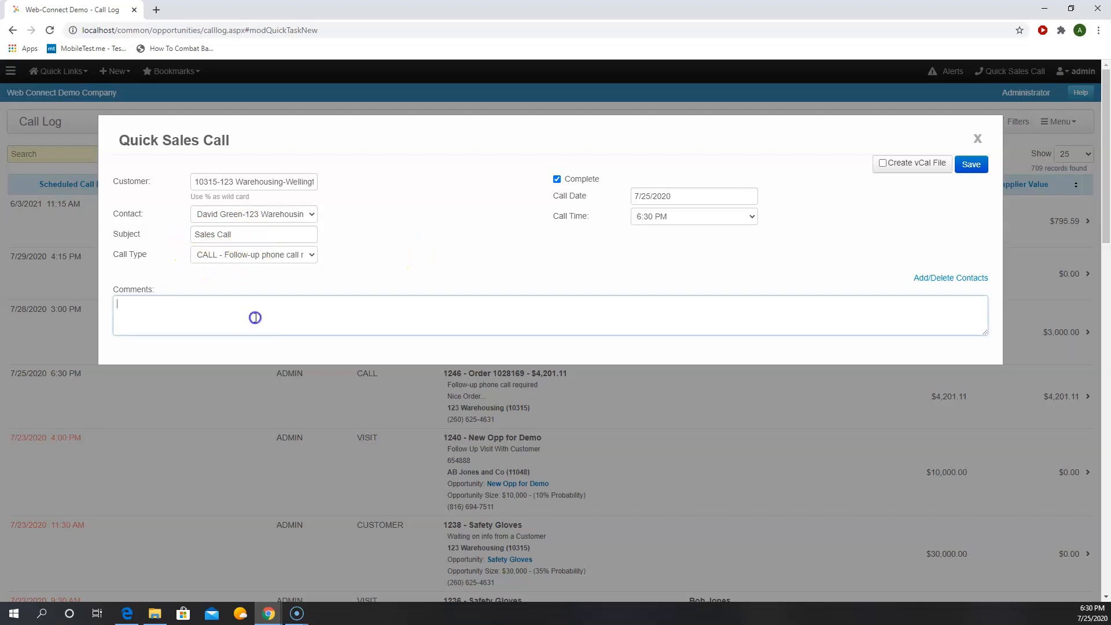
Create a new opportunity from the order's sales call with the note "Nice Order..."
click(726, 398)
click(726, 400)
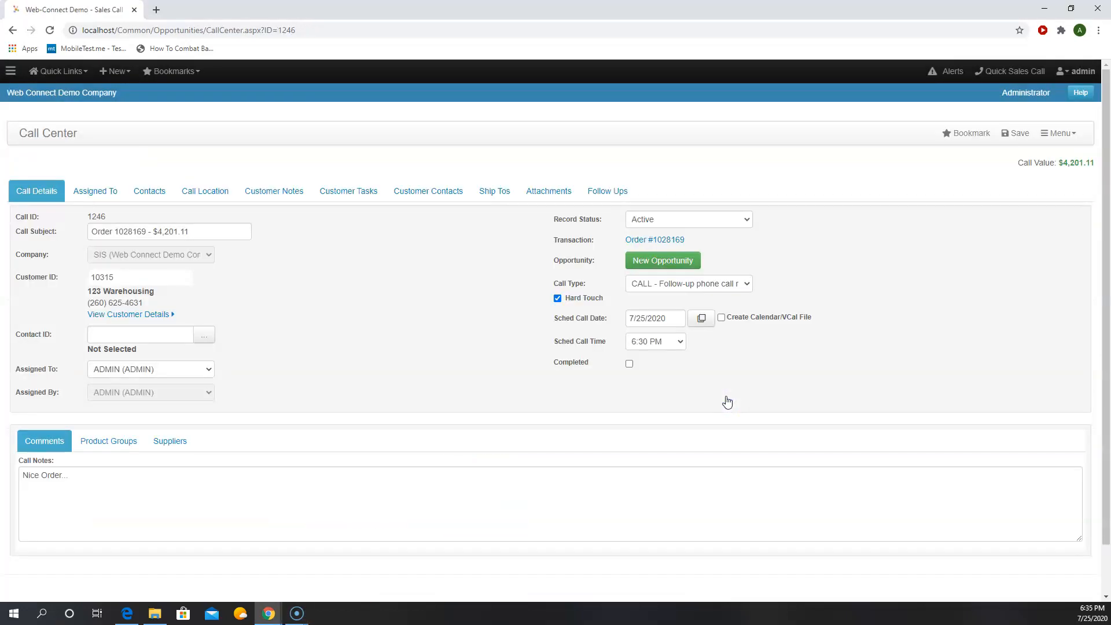
click(342, 93)
click(381, 300)
click(687, 264)
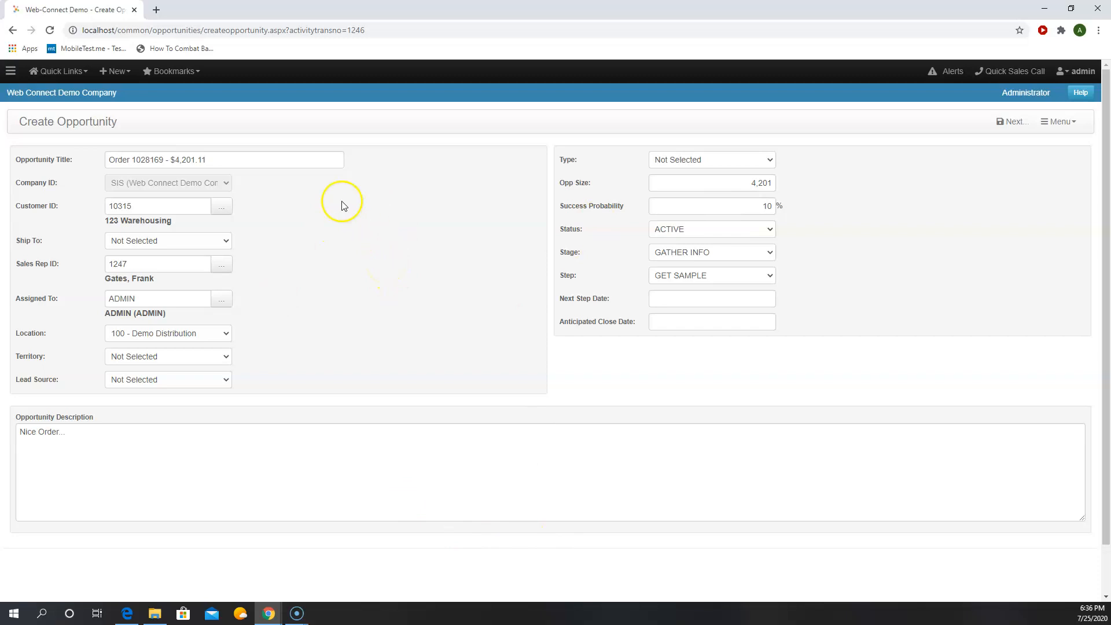
Set the opportunity type to MFG-ENVIRONMENTAL, next step date to 07/30/2020 and anticipated close date to 07/31/2020, and submit the opportunity
click(713, 164)
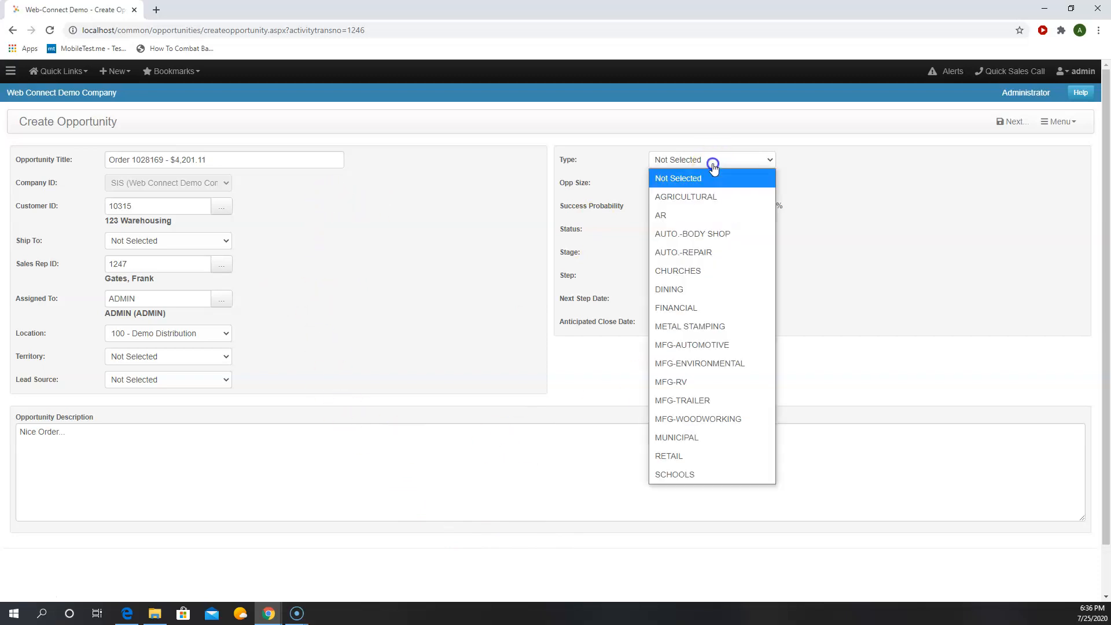
click(712, 363)
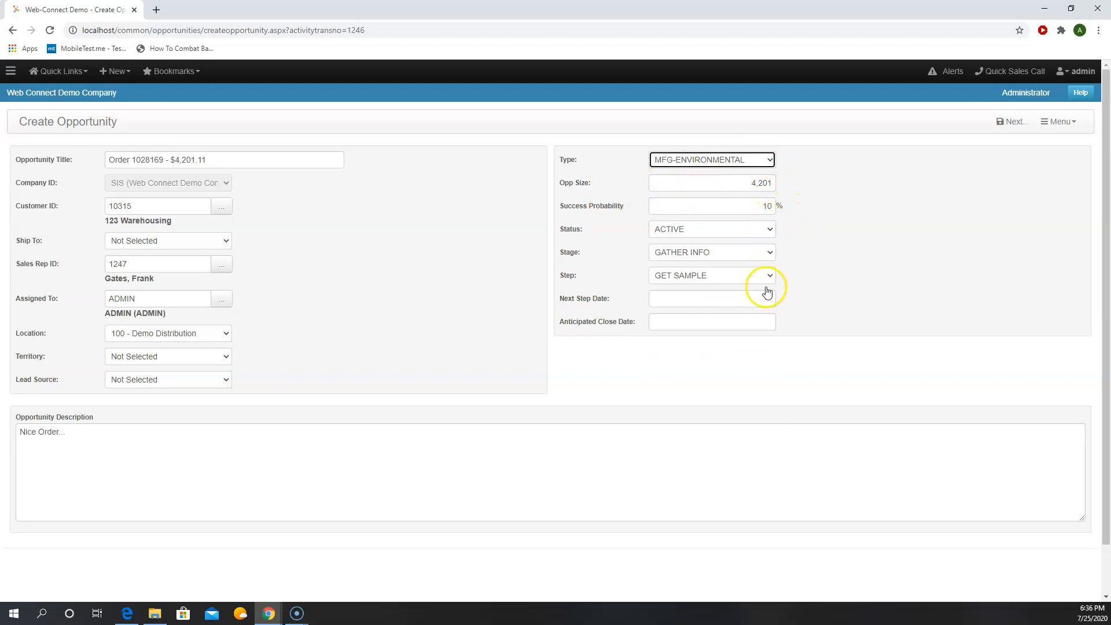
click(711, 299)
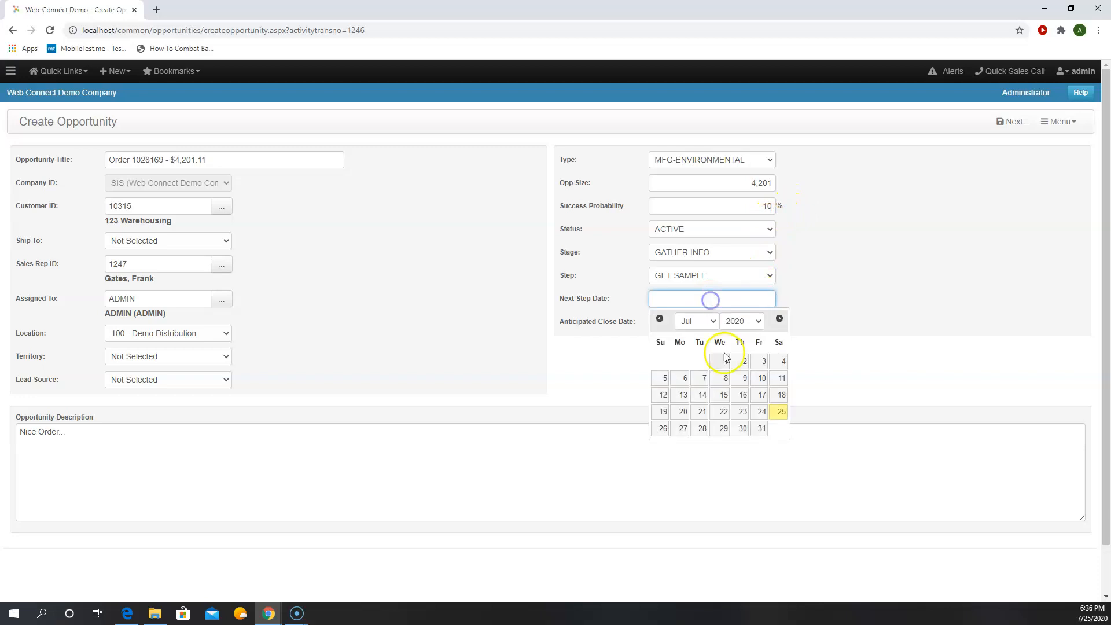
click(741, 427)
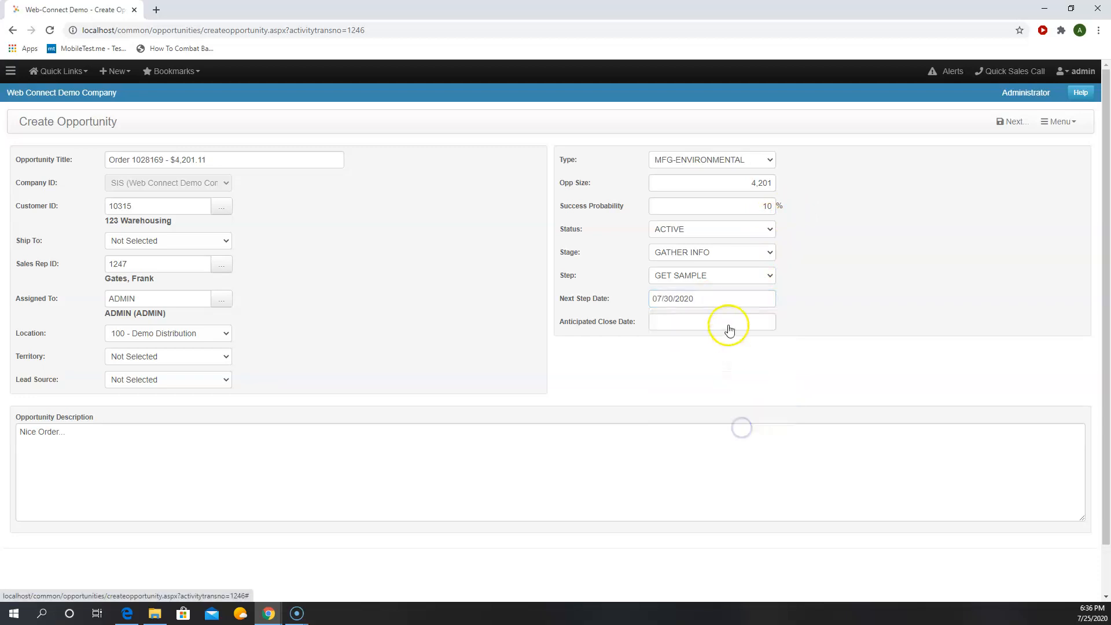
click(729, 330)
click(757, 449)
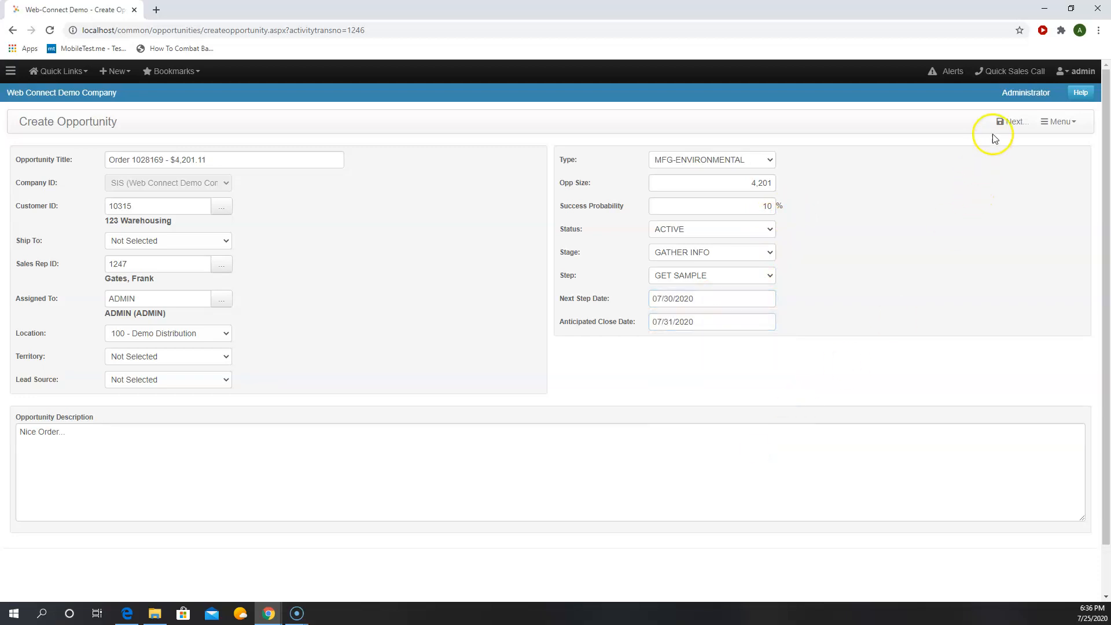
click(1011, 123)
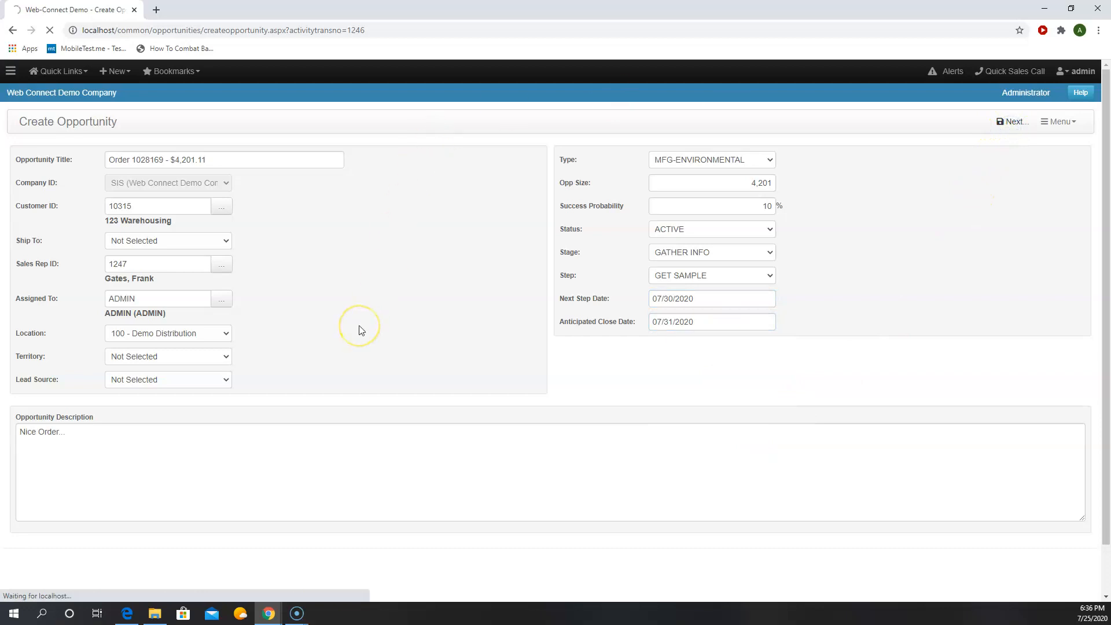